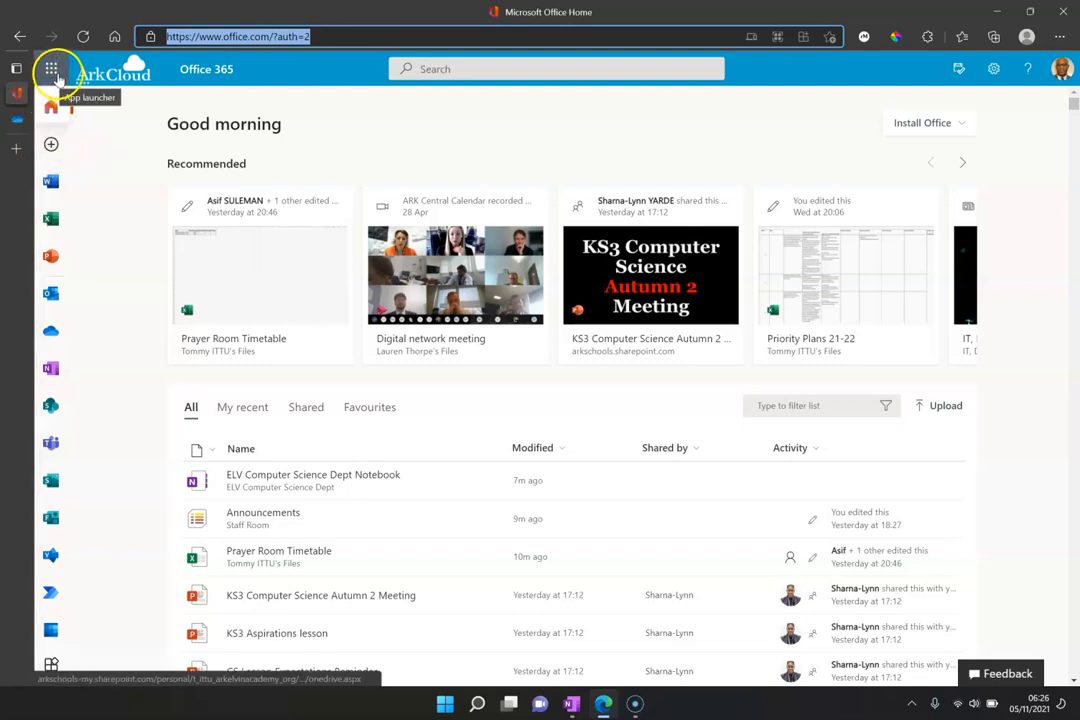
Switch to OneDrive and open the Computer Science folder inside the Year 7 folder
click(54, 70)
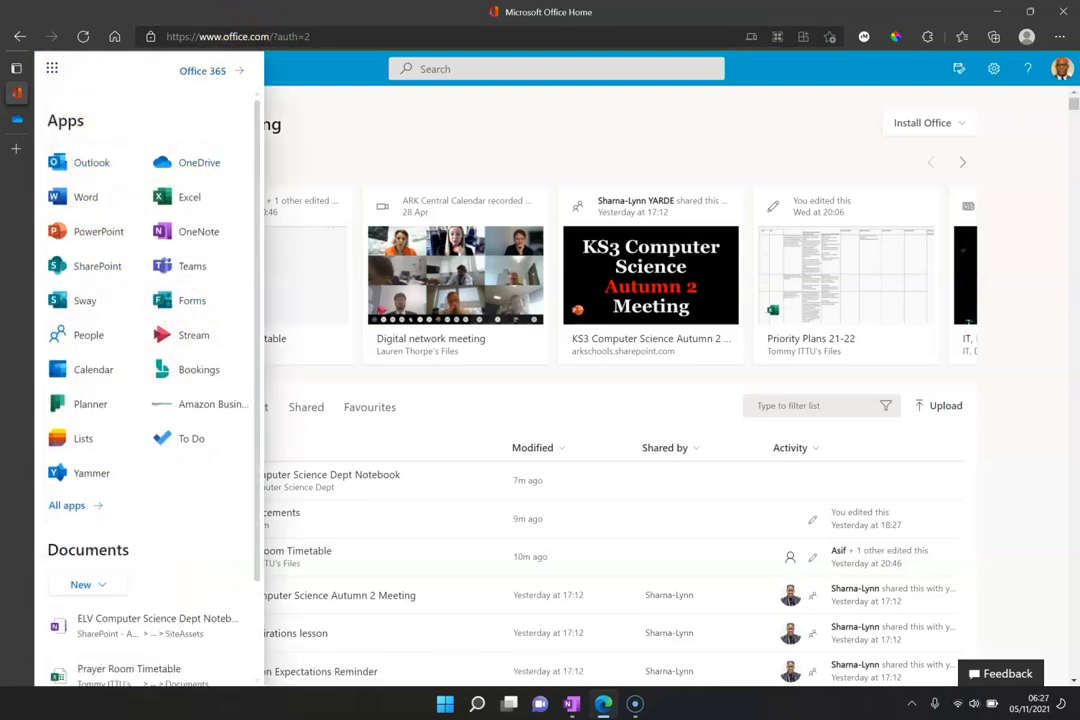
click(290, 100)
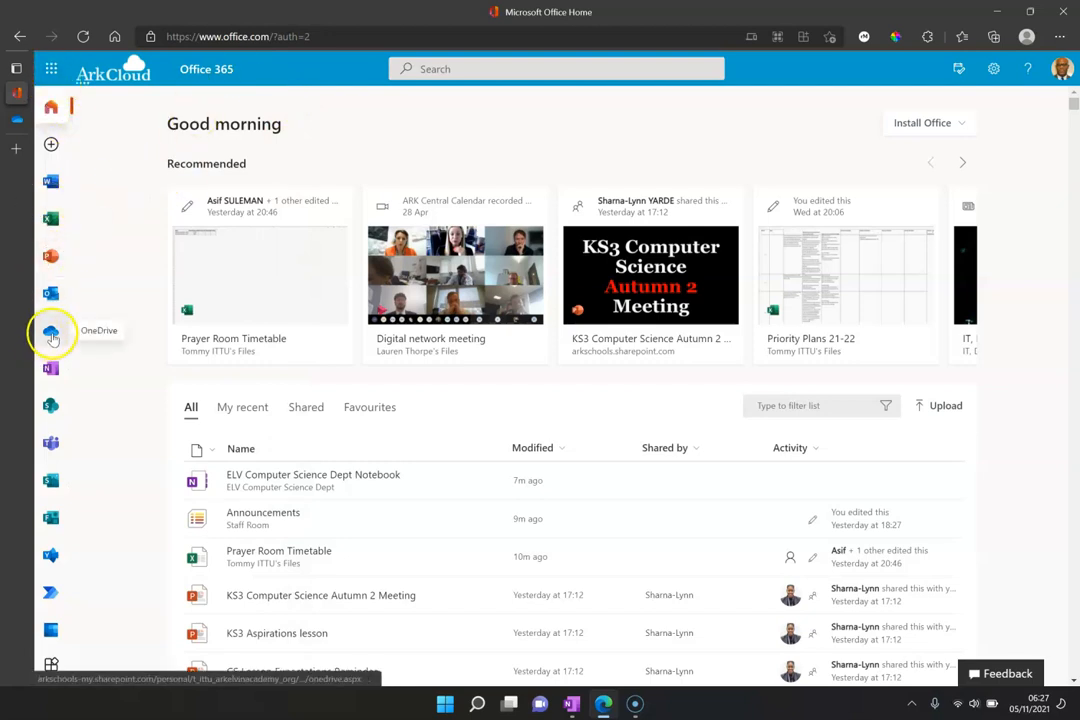
click(18, 119)
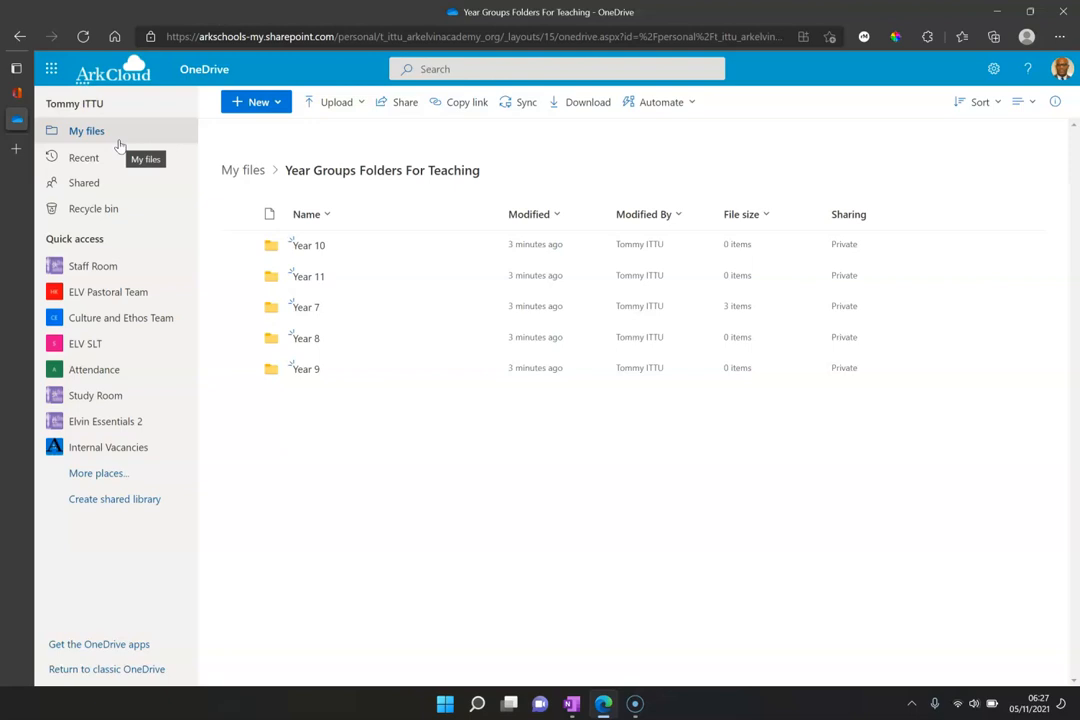
click(318, 311)
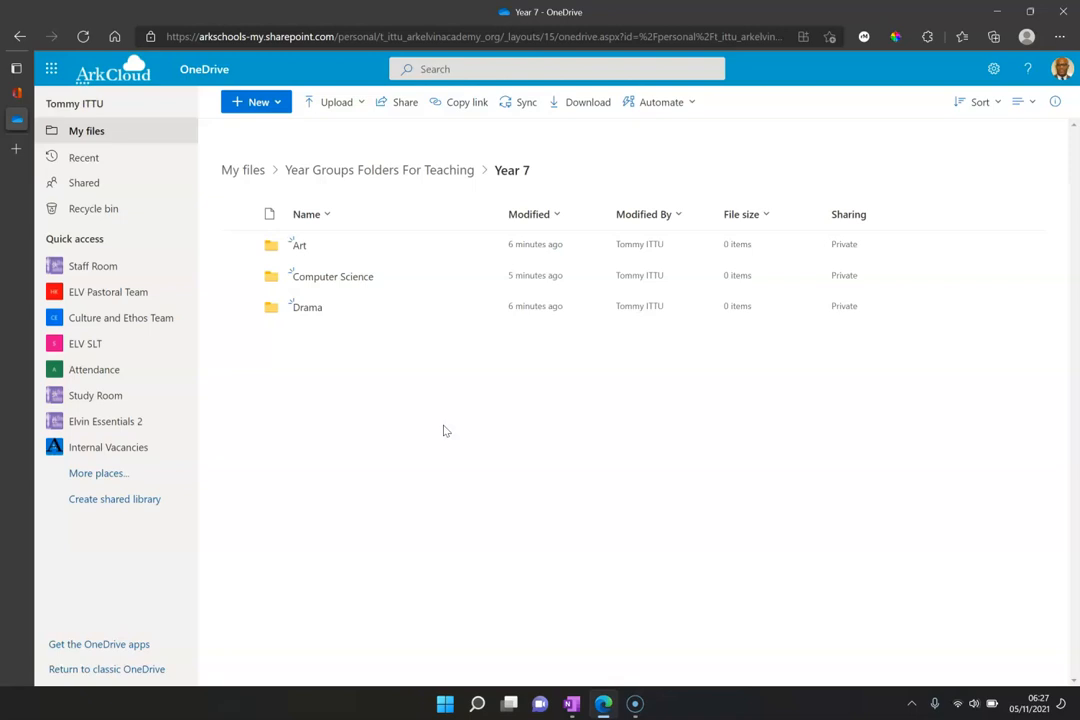
click(348, 281)
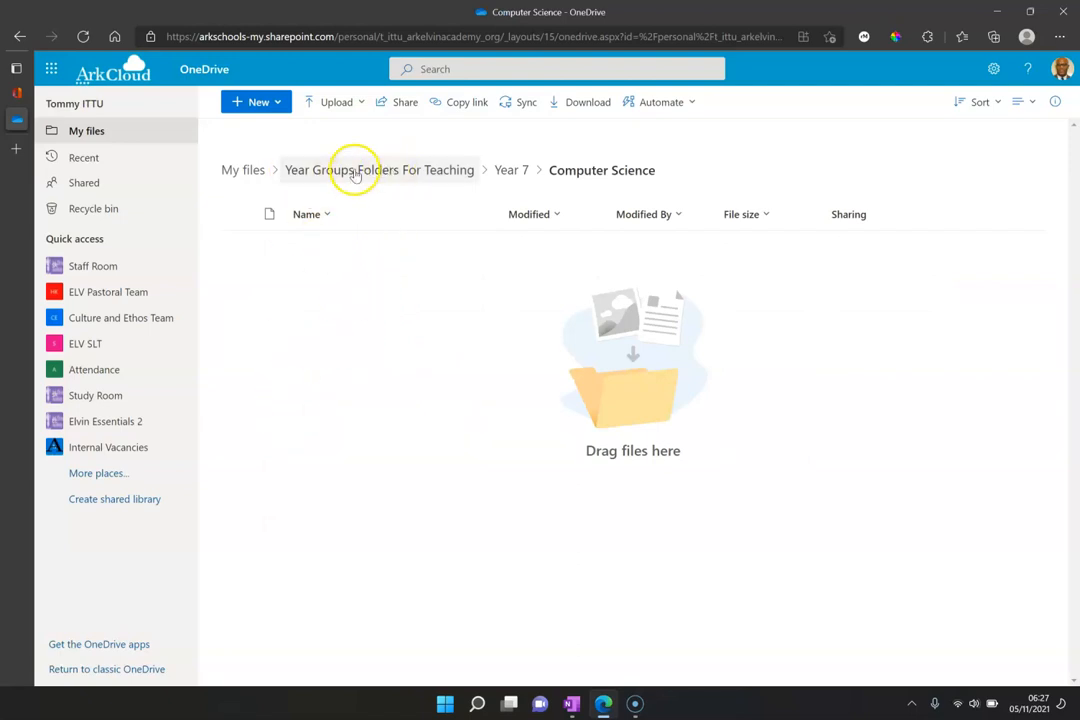
Create a new Word document in the Computer Science folder
click(277, 104)
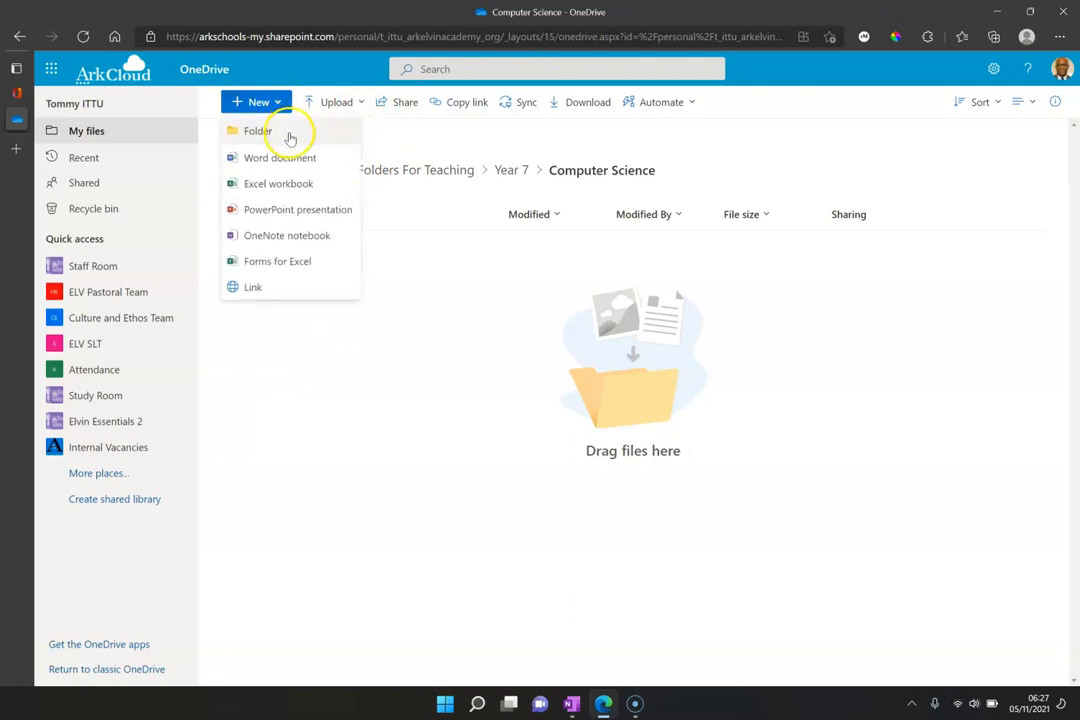
click(285, 160)
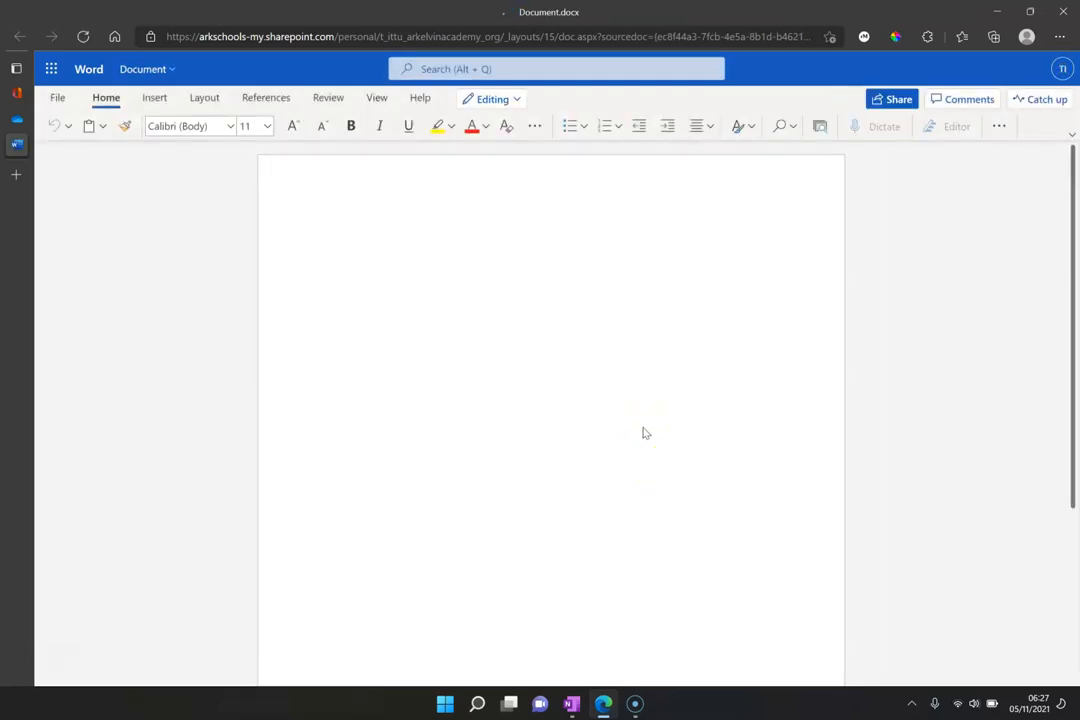
click(644, 425)
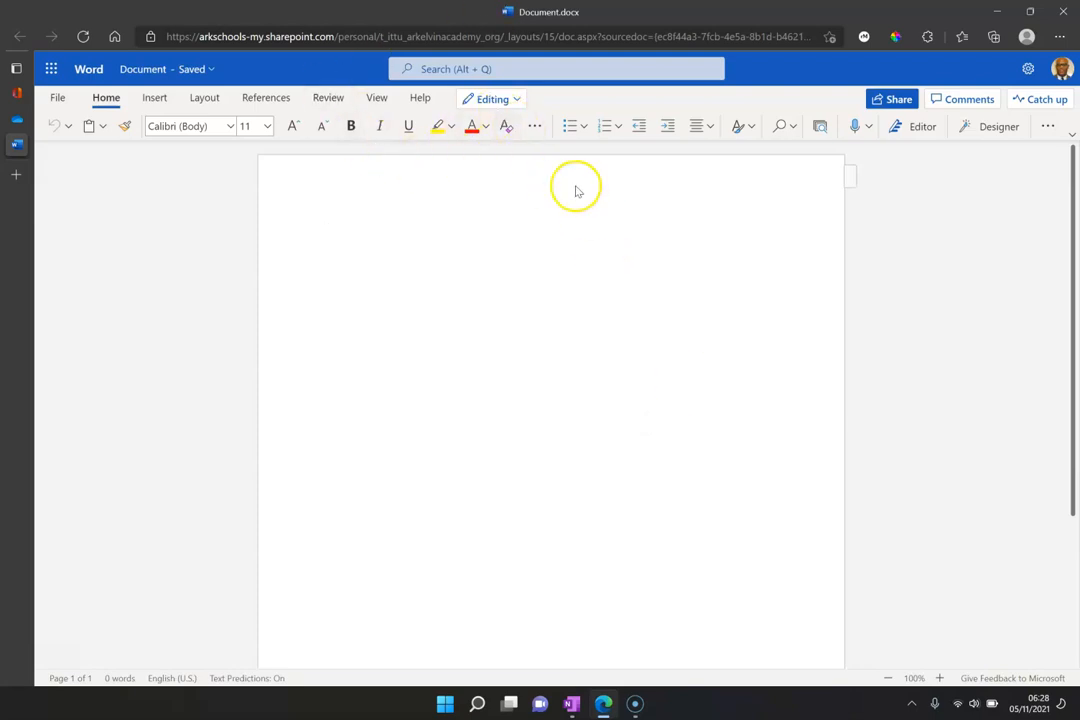
Open the new document in the desktop Word app and dismiss the notice left in its browser copy
click(520, 100)
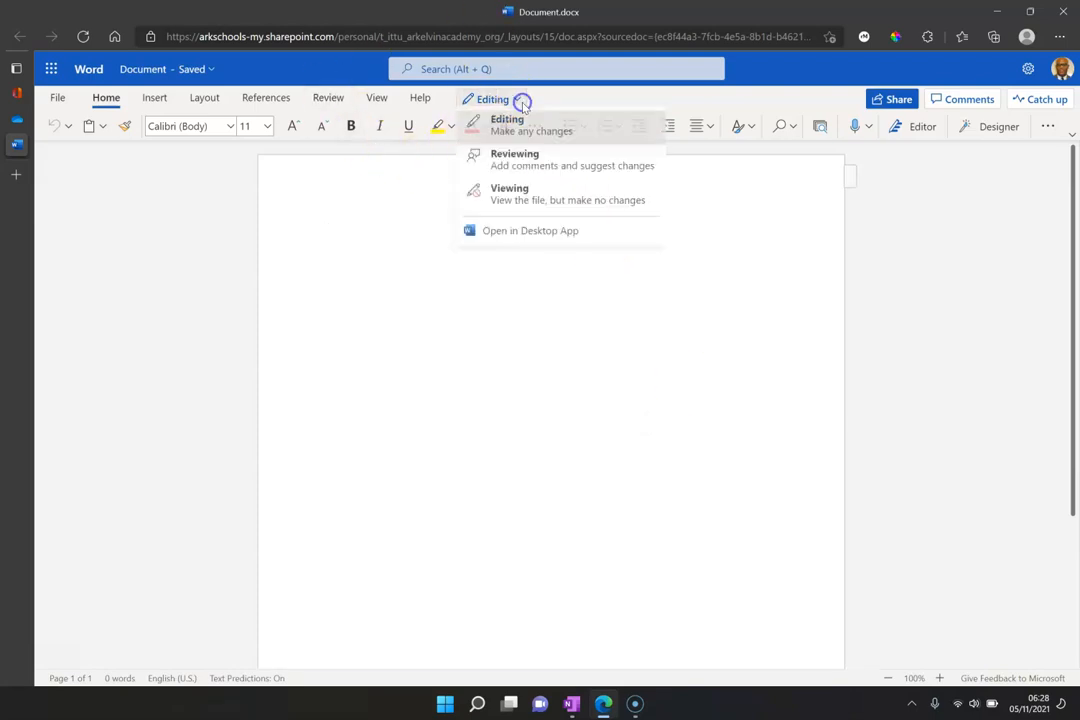
click(513, 240)
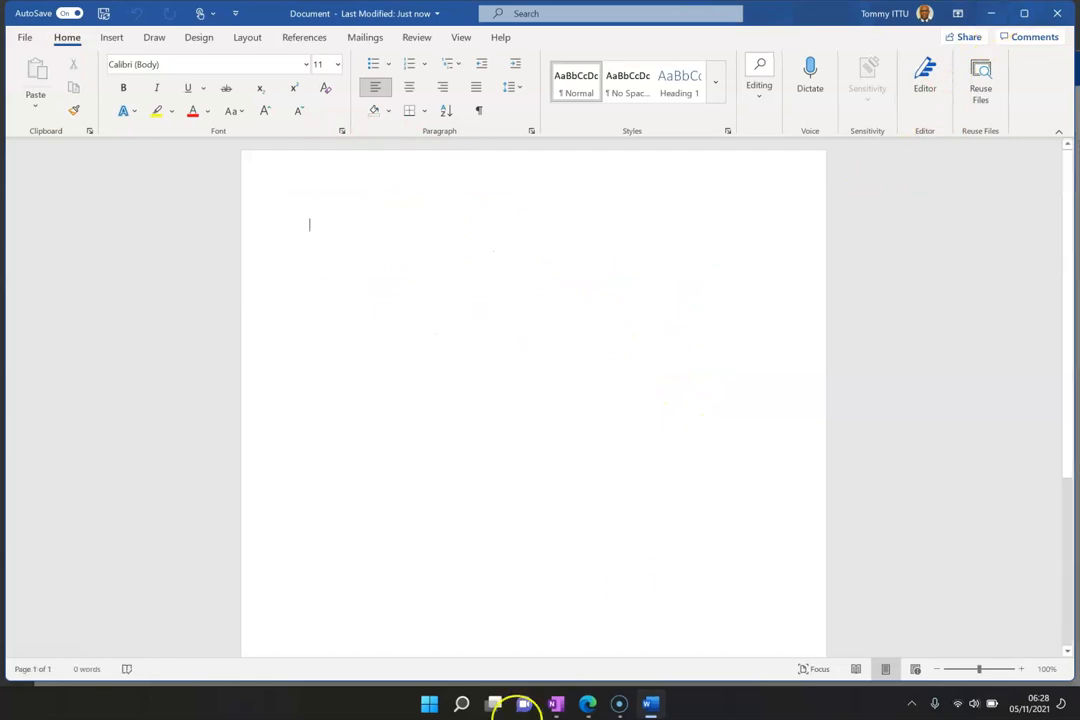
click(588, 704)
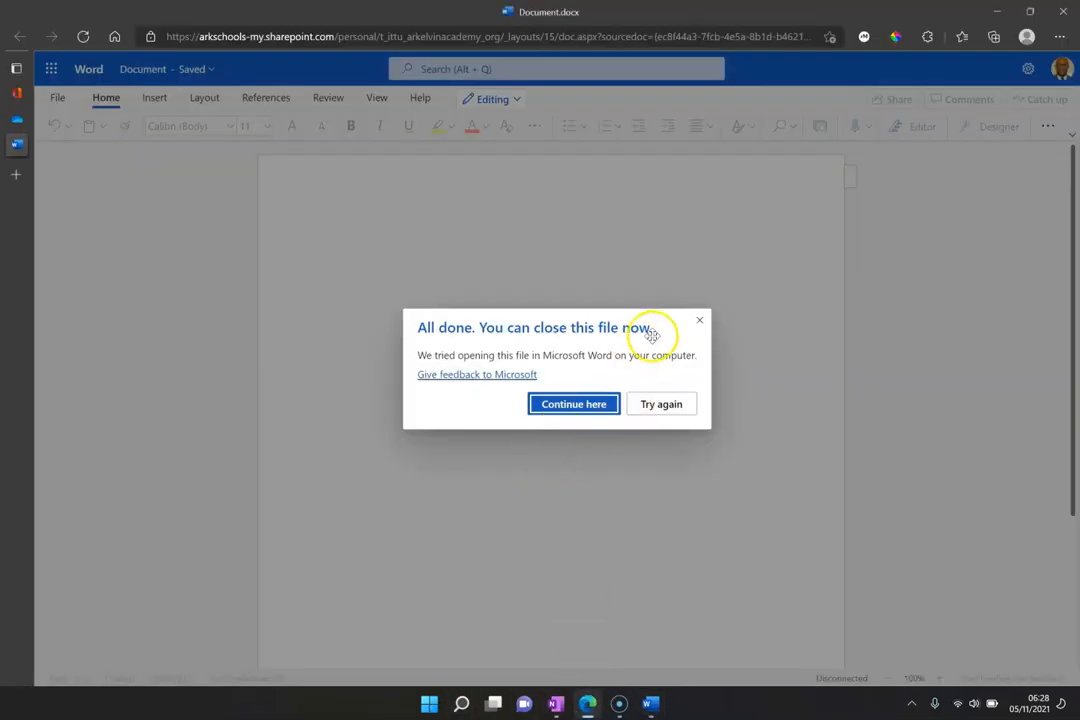
click(699, 320)
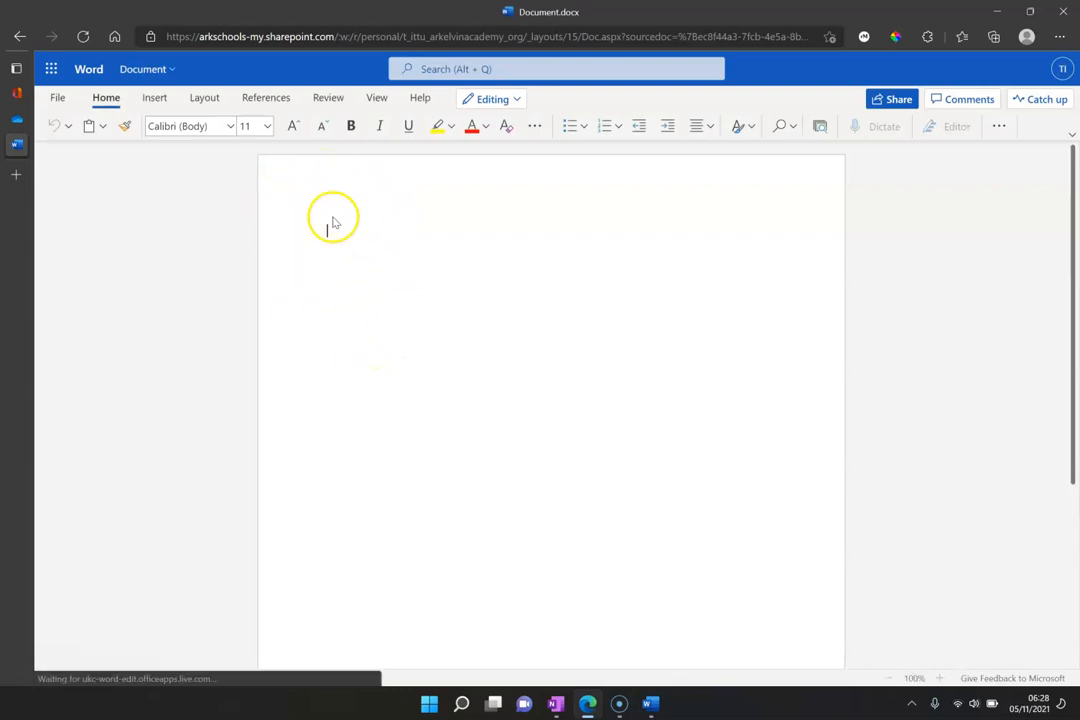
Switch to the desktop Word window and enter the title "My Time Table" on the first line
mouse_move(651, 708)
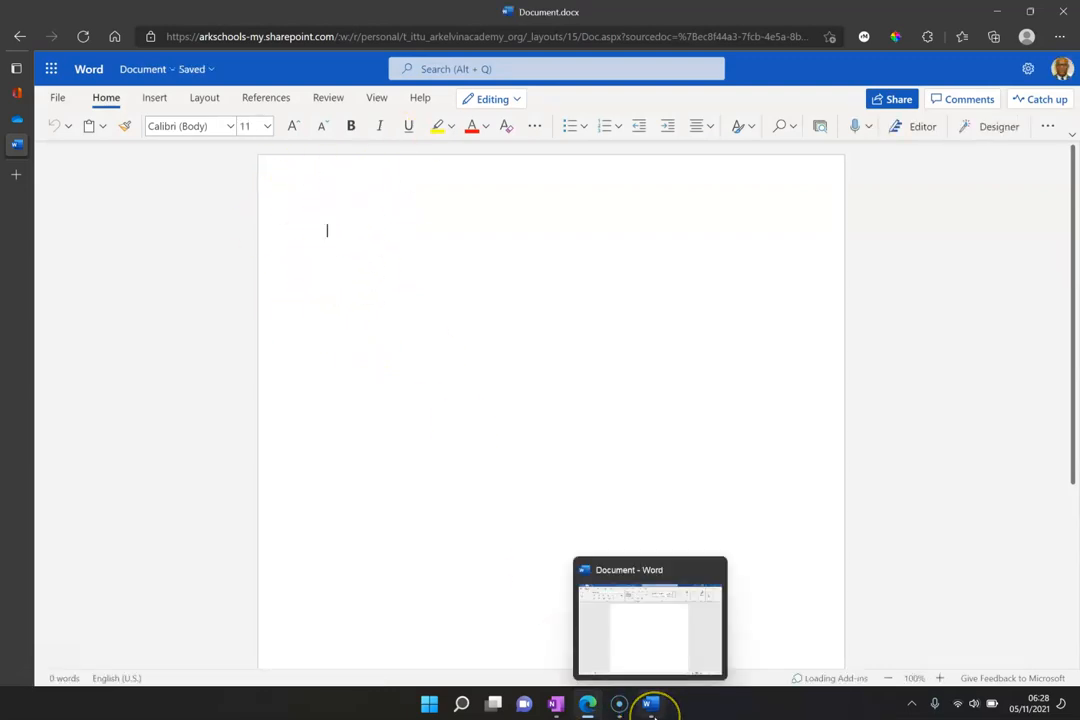
click(651, 706)
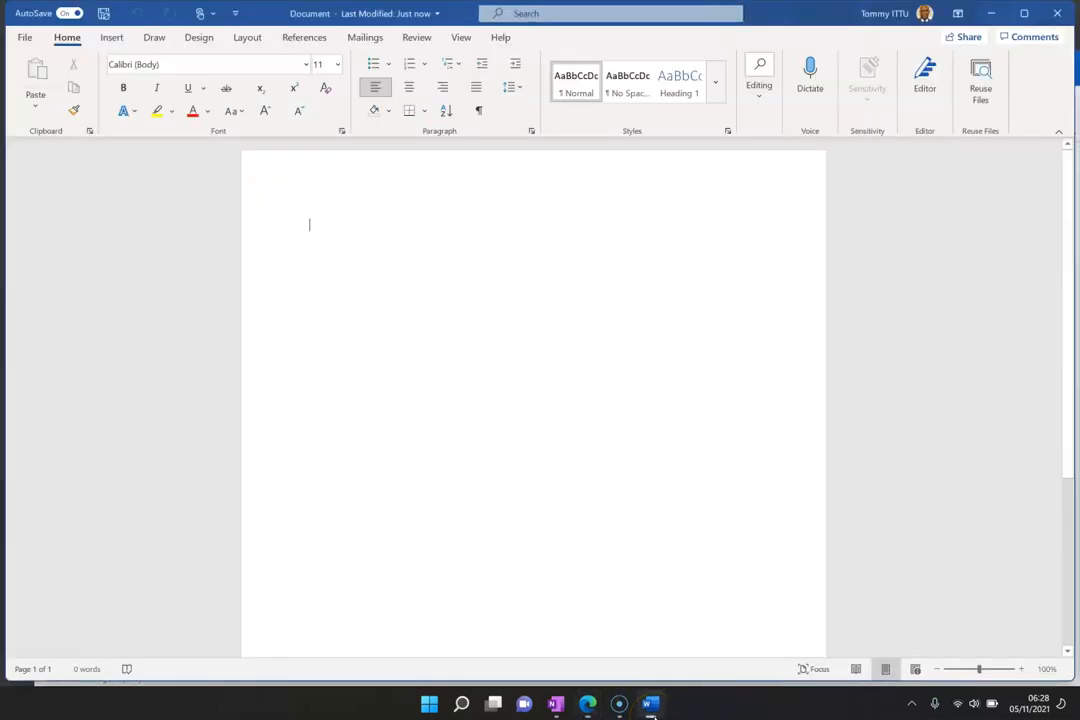
click(587, 706)
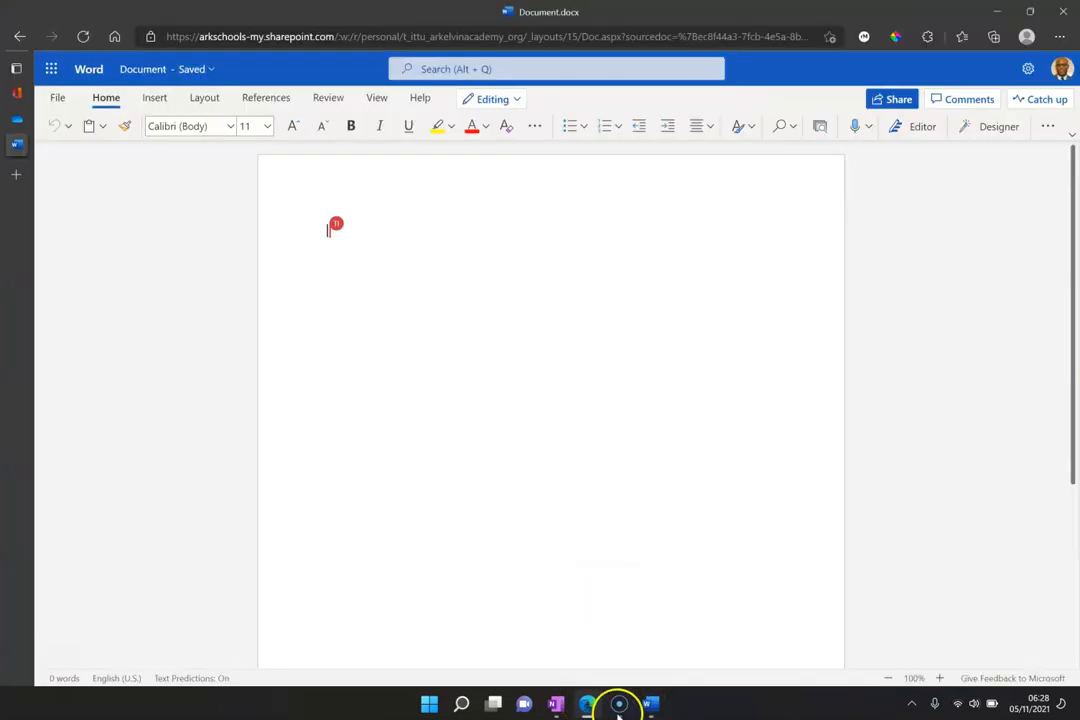
click(651, 706)
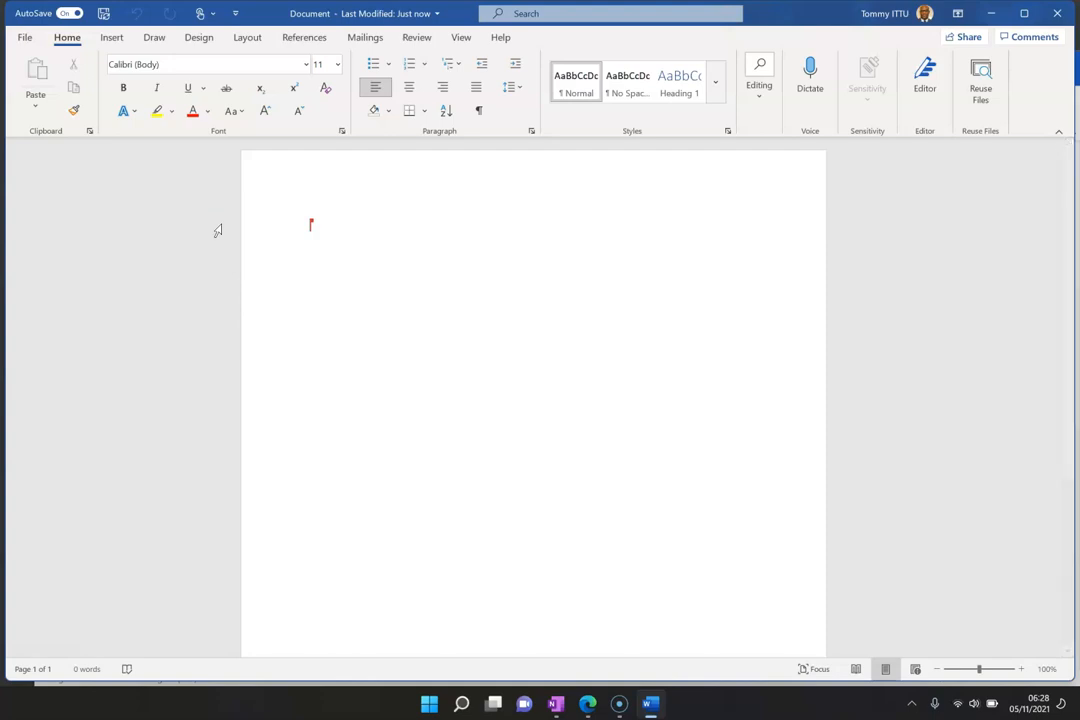
text(My Time Table)
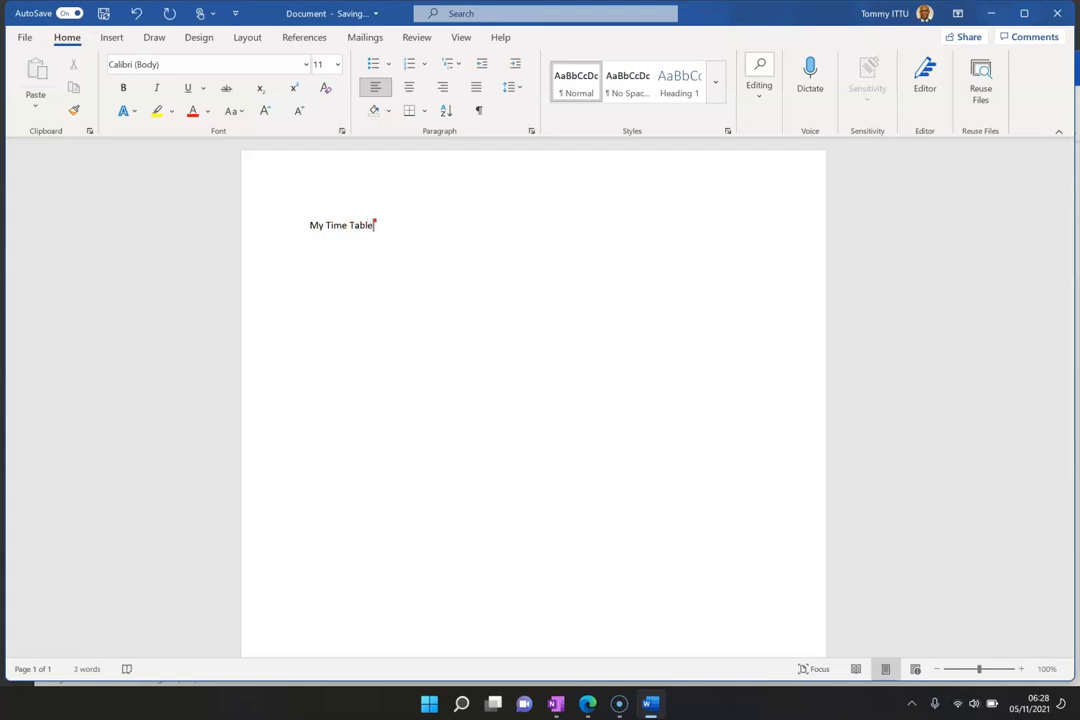
Make the title bold and start a new line below it
click(304, 227)
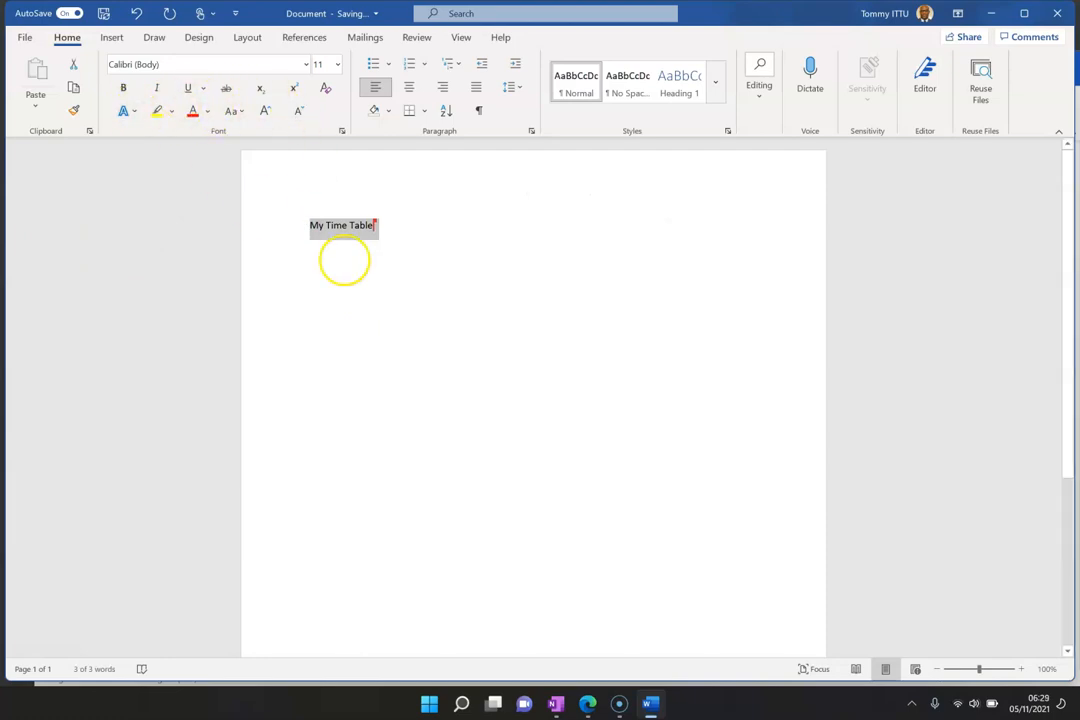
click(123, 88)
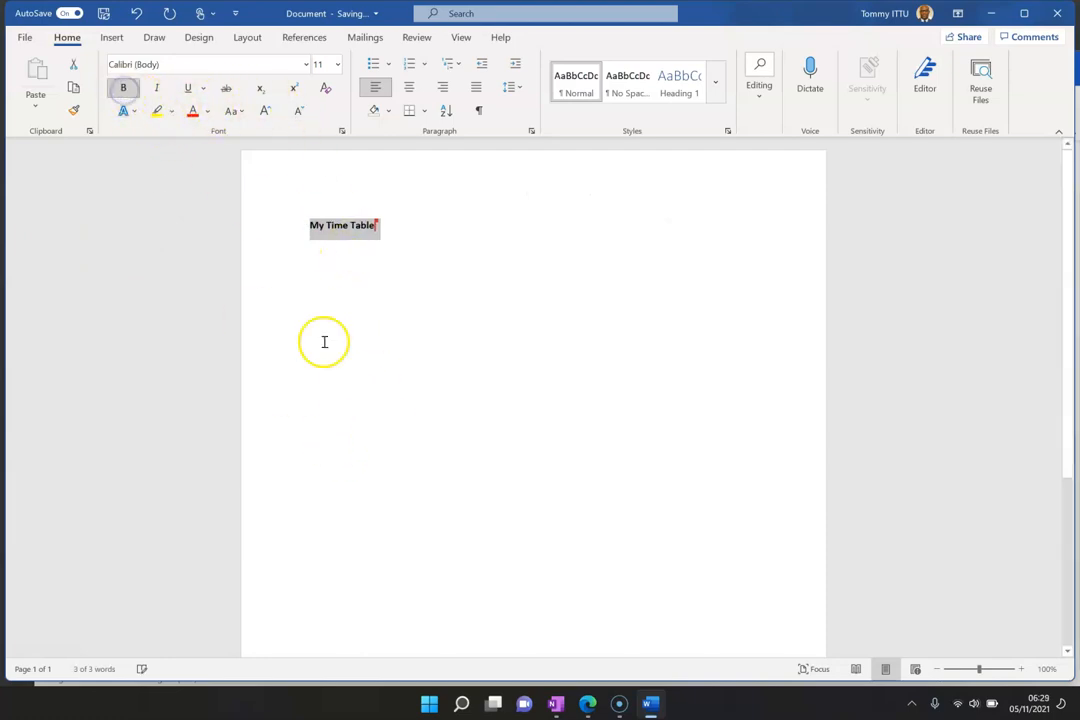
click(381, 234)
key(Return)
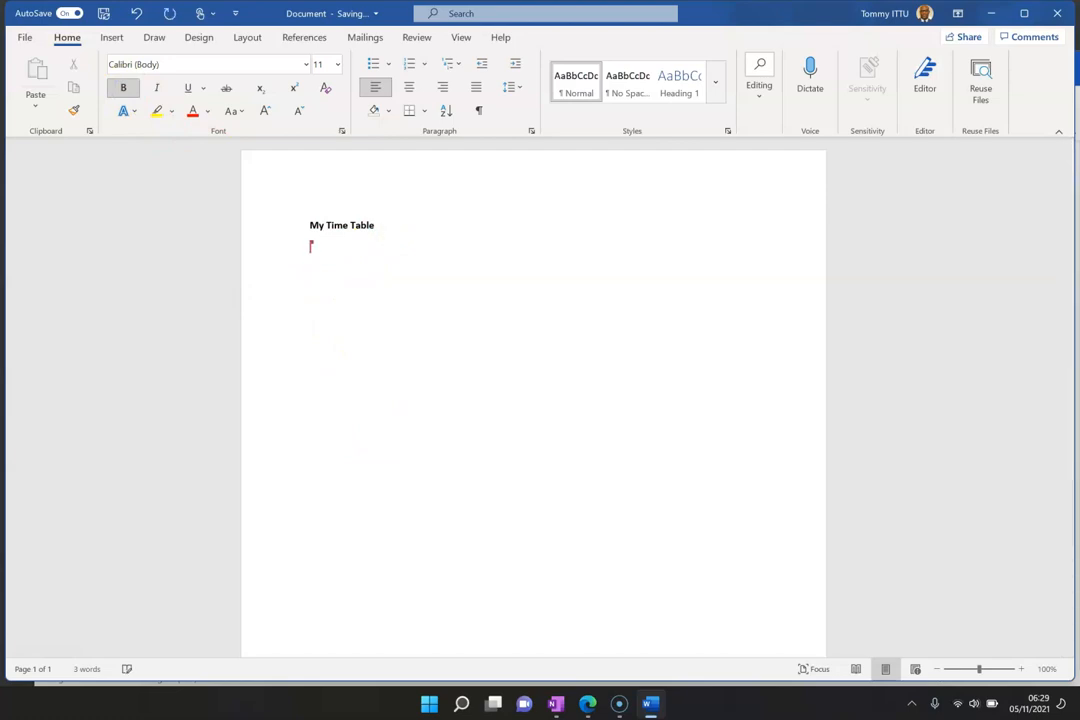
Switch to Edge and close the browser copy of Document.docx
click(590, 706)
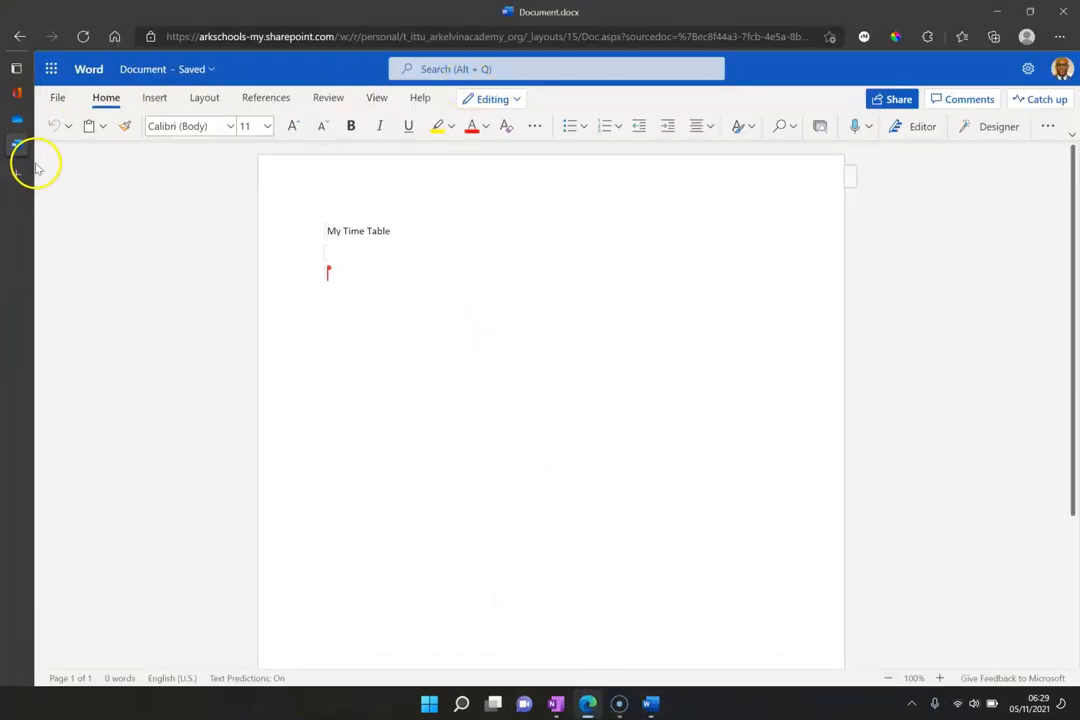
mouse_move(17, 145)
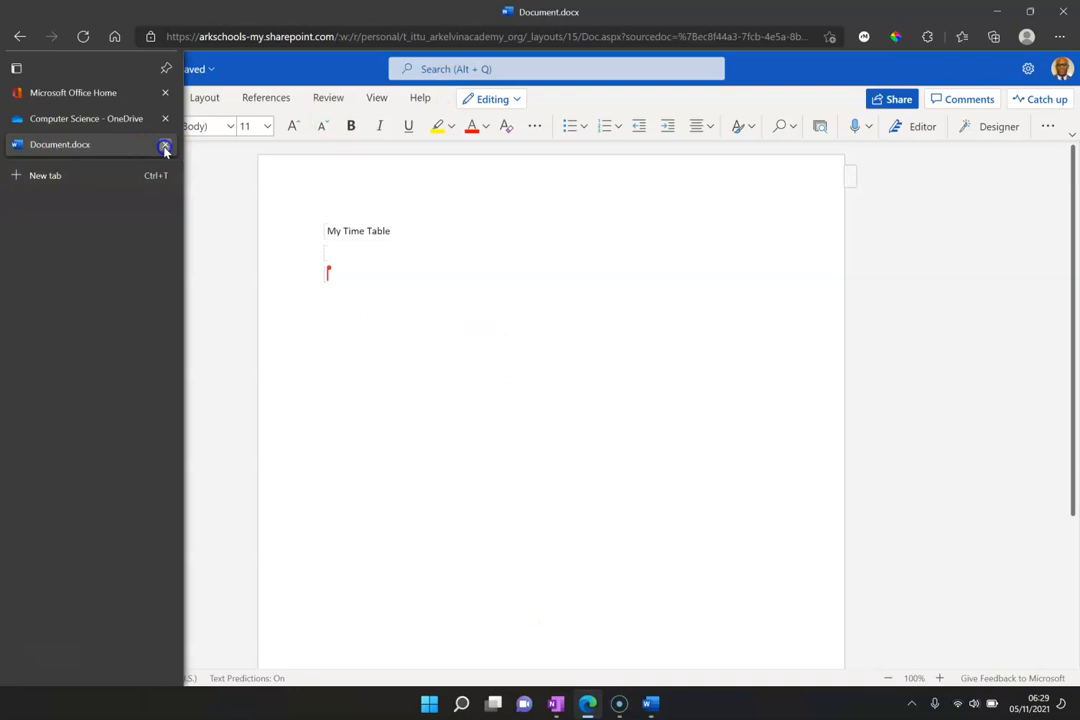
click(165, 147)
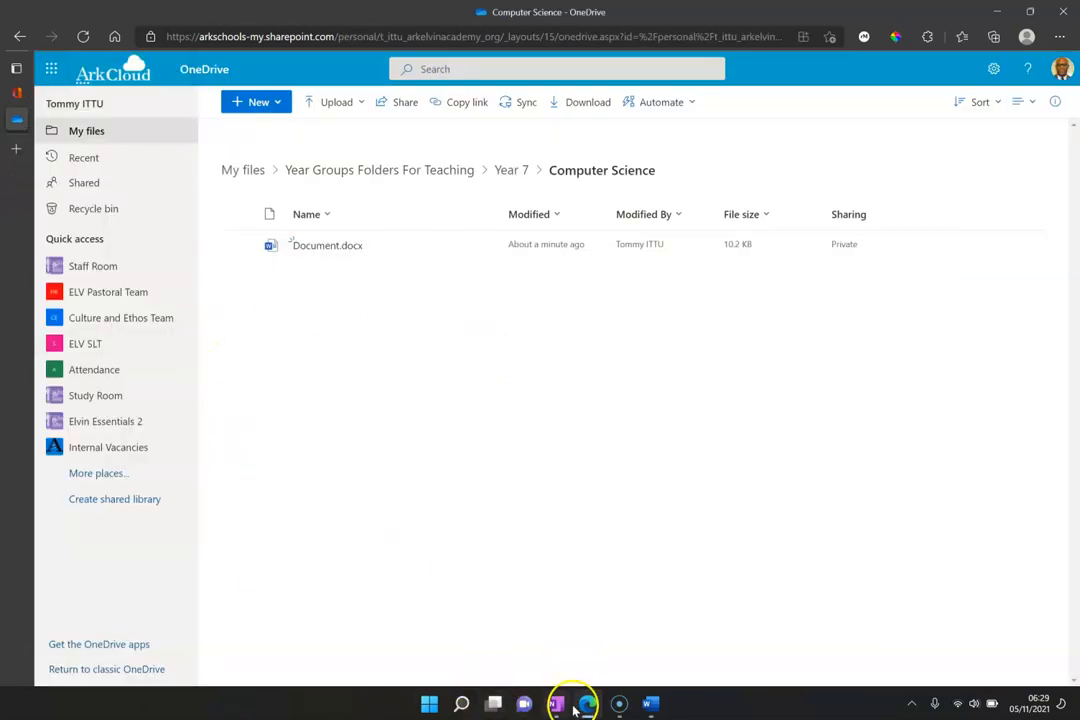
Switch back to desktop Word and rename the file as "Creating a Table in Word"
click(651, 704)
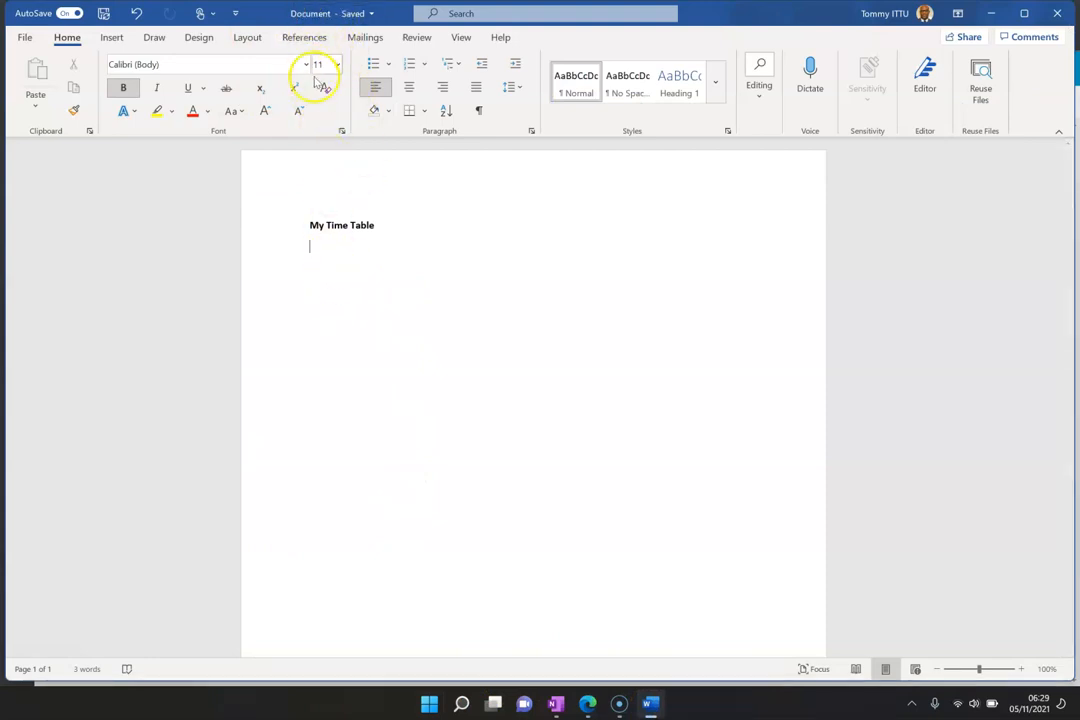
click(308, 15)
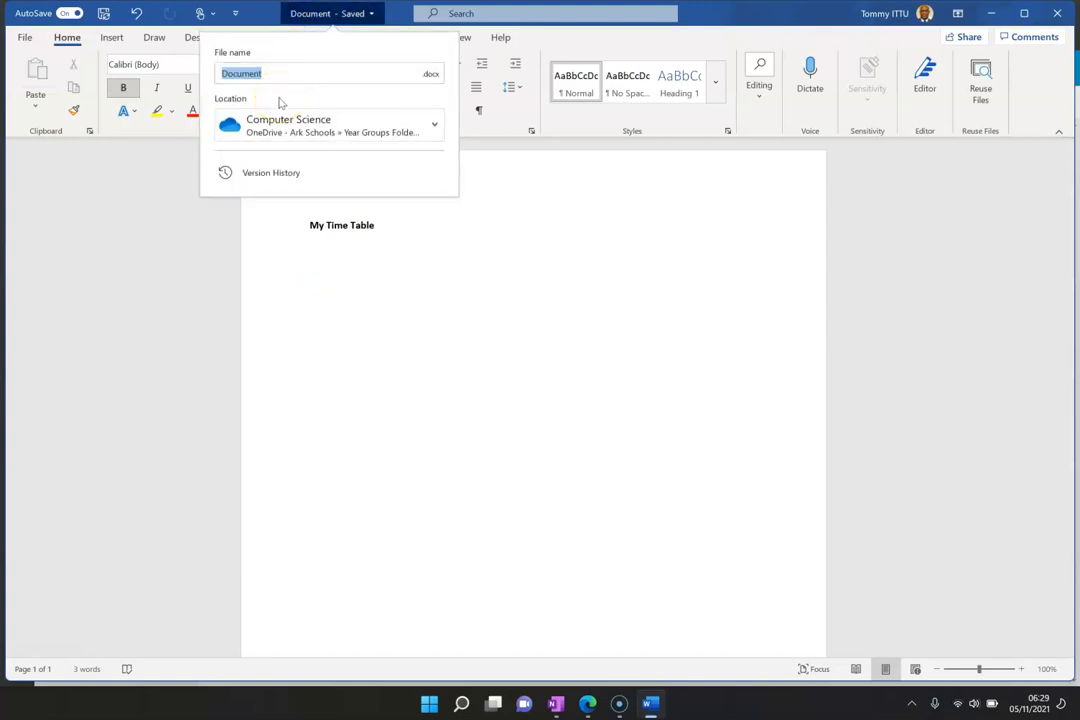
text(Creating a Table in Word)
click(436, 76)
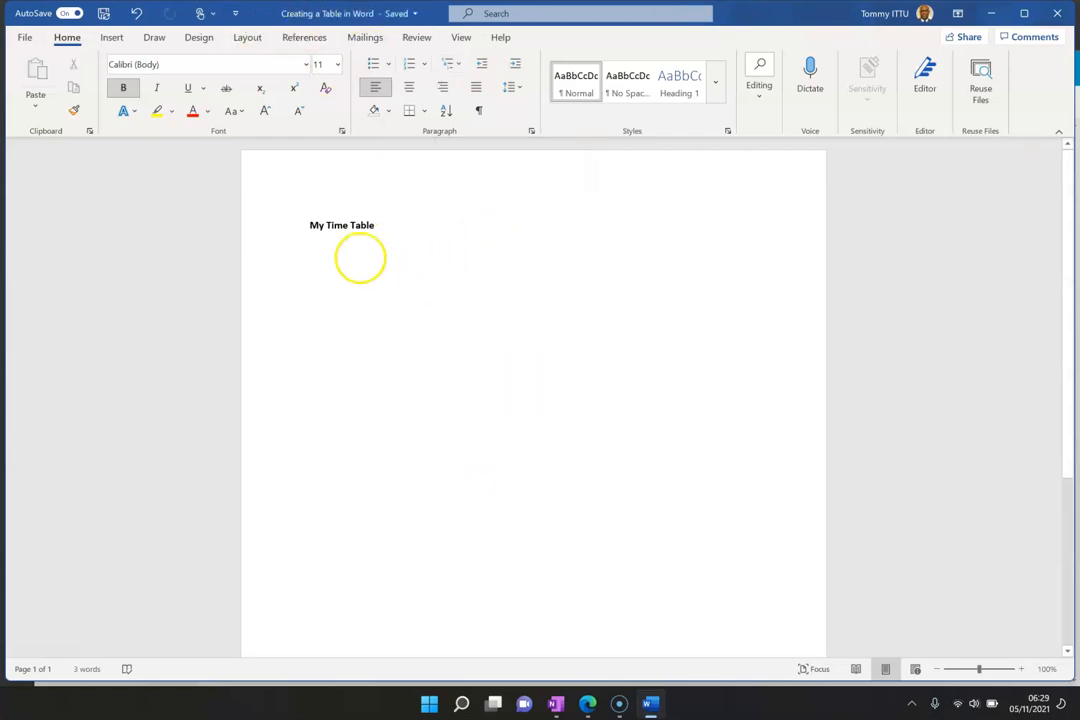
Correct the title to "My Timetable" and place the cursor on the empty line below it
click(381, 225)
click(352, 225)
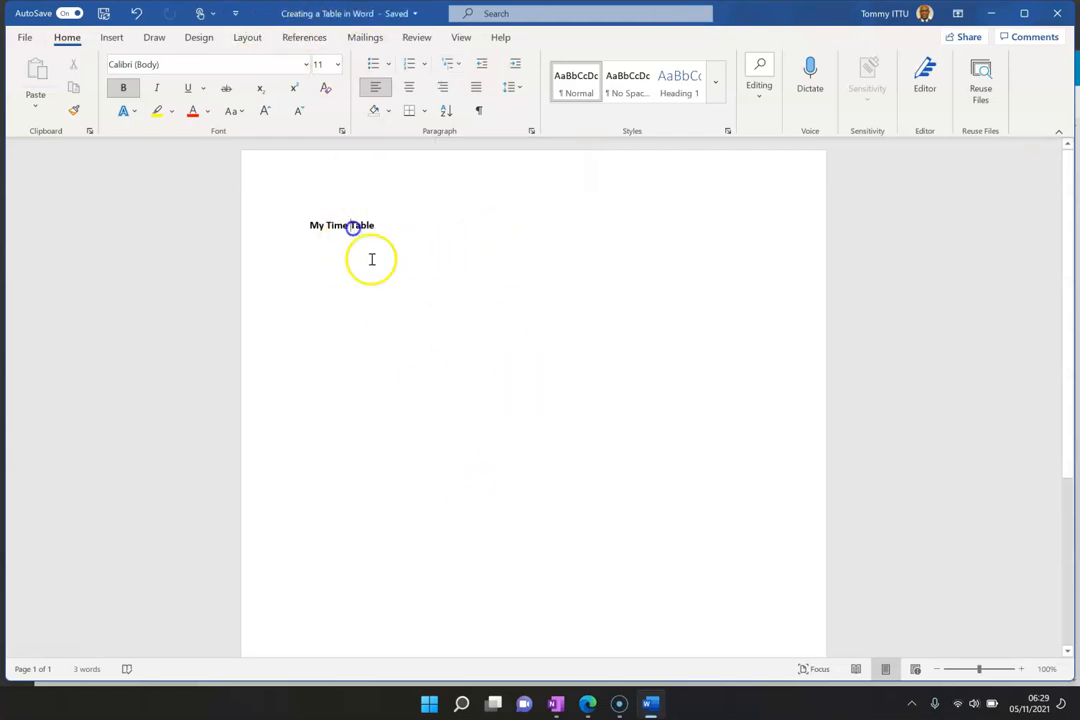
key(BackSpace)
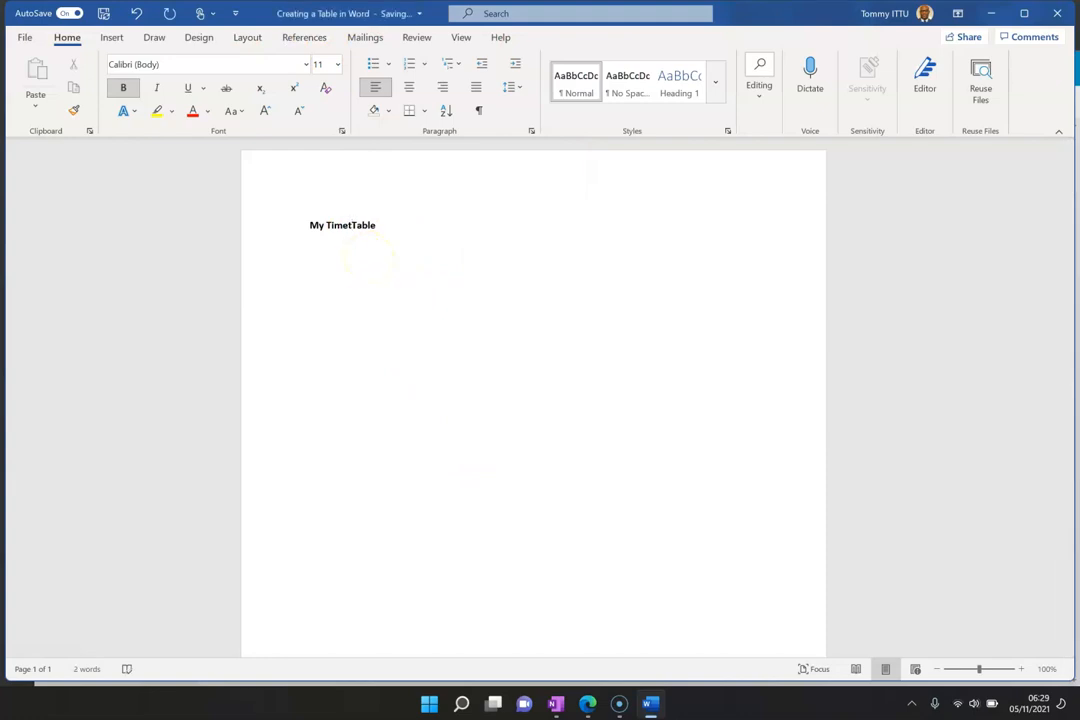
click(439, 235)
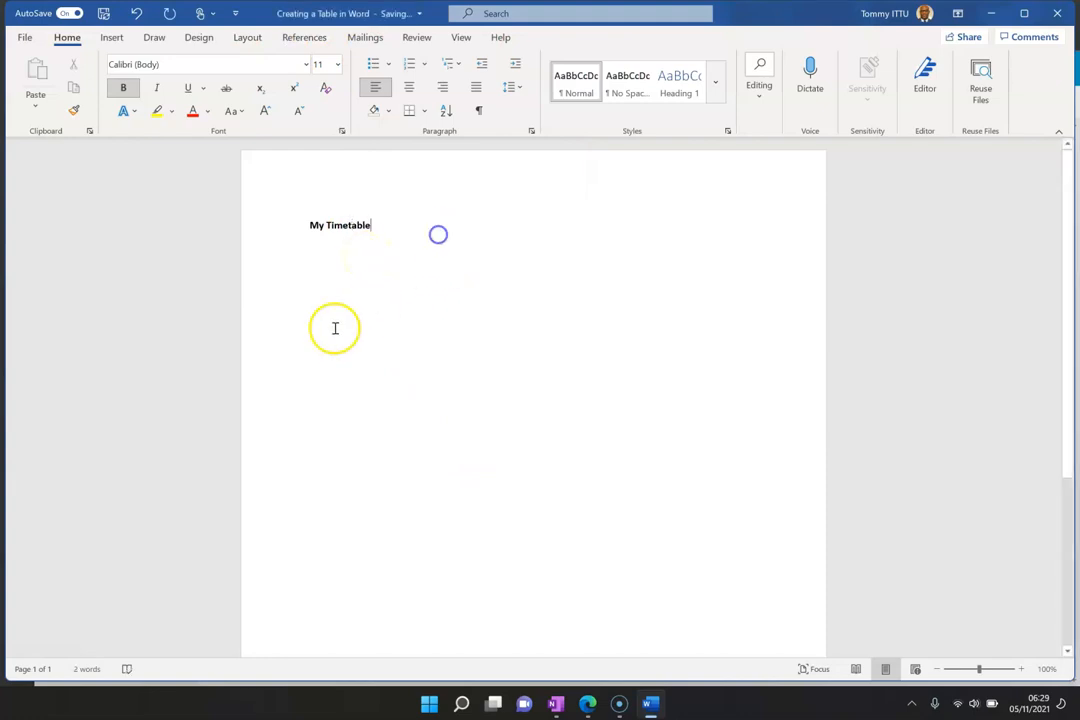
click(318, 247)
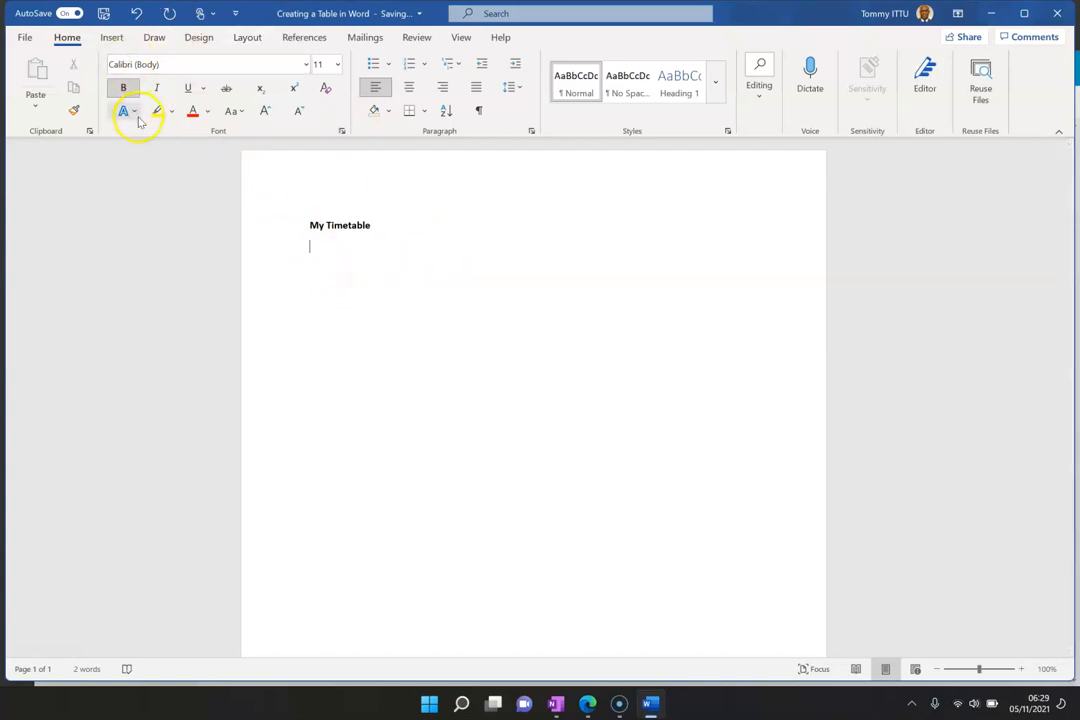
Review the example timetable and its success criteria in OneNote and return to the Word document
click(563, 705)
scroll(554, 453, down, 1)
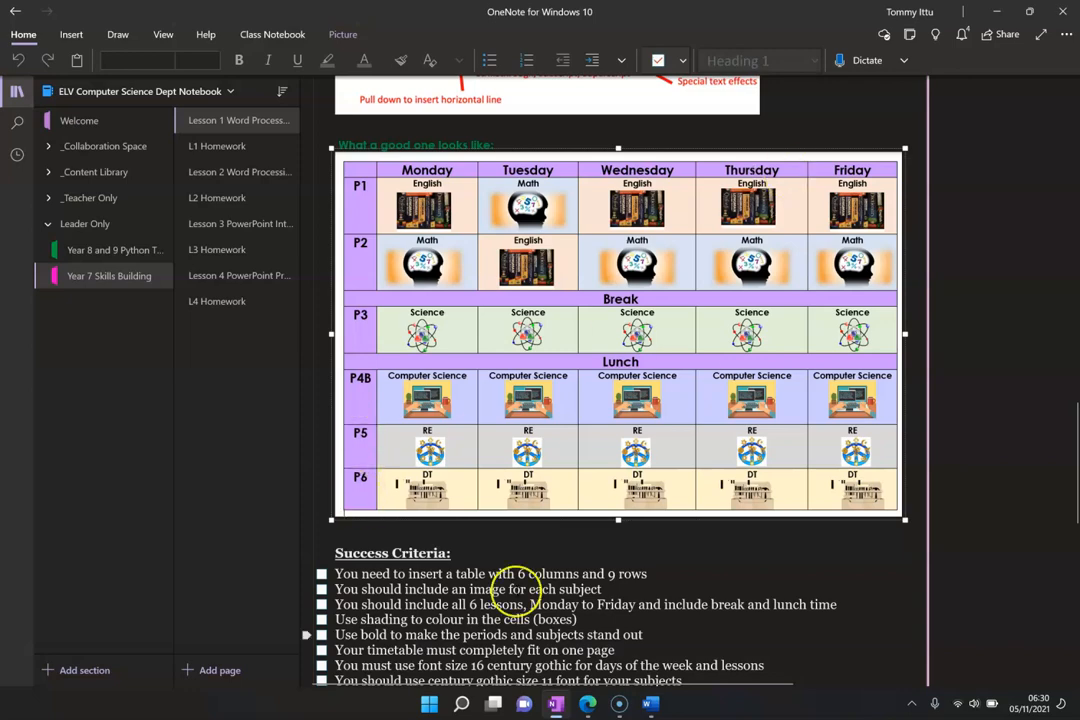
click(650, 703)
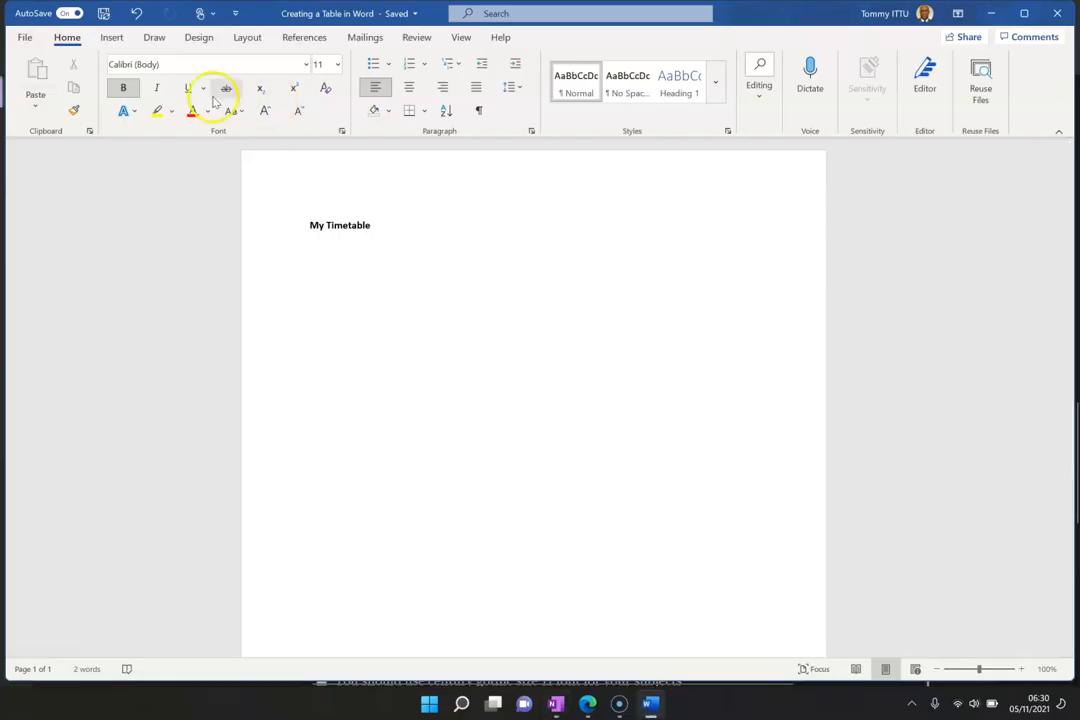
Insert a table with 6 columns and 8 rows below the title and place the cursor in its last cell
click(112, 37)
click(80, 106)
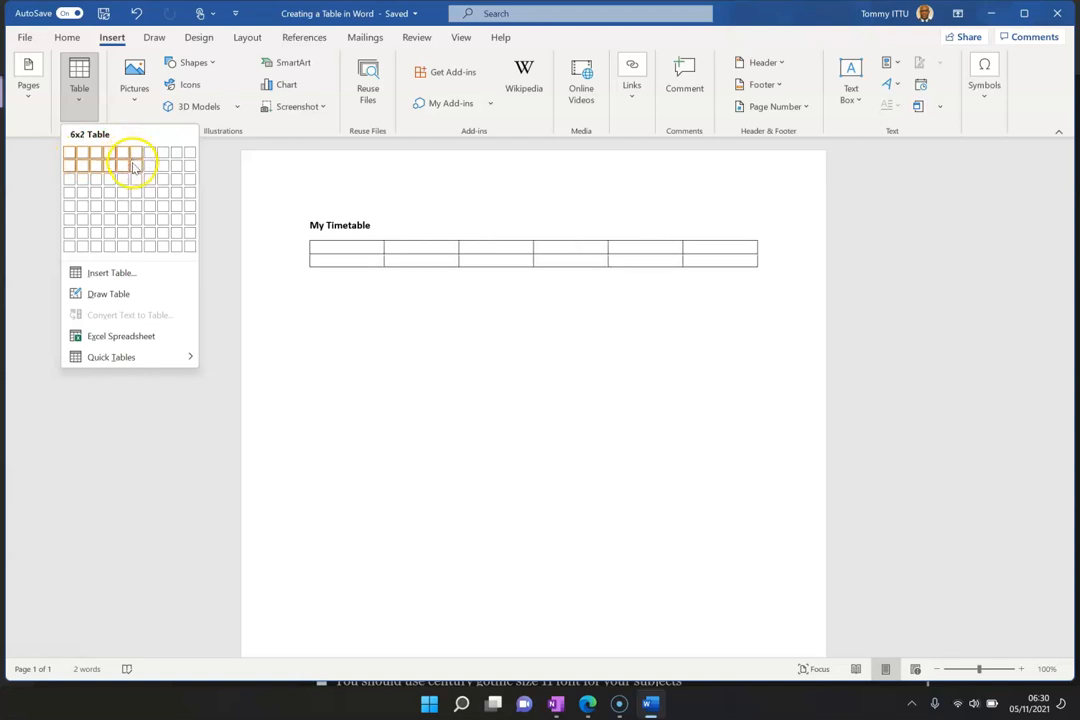
click(135, 253)
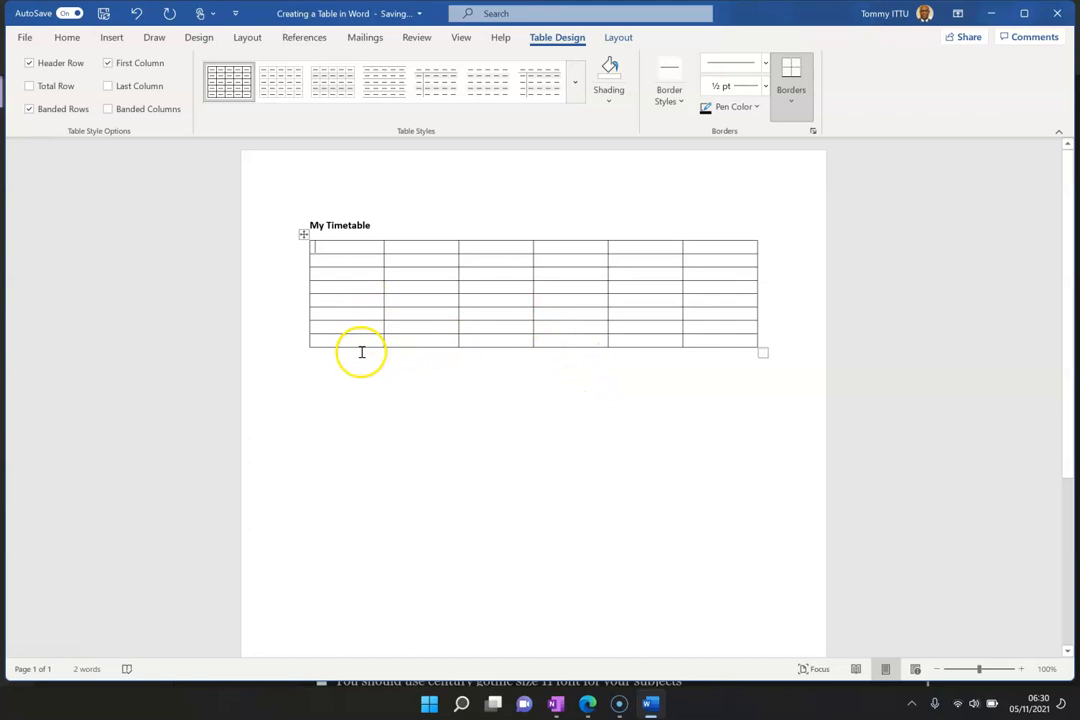
click(706, 341)
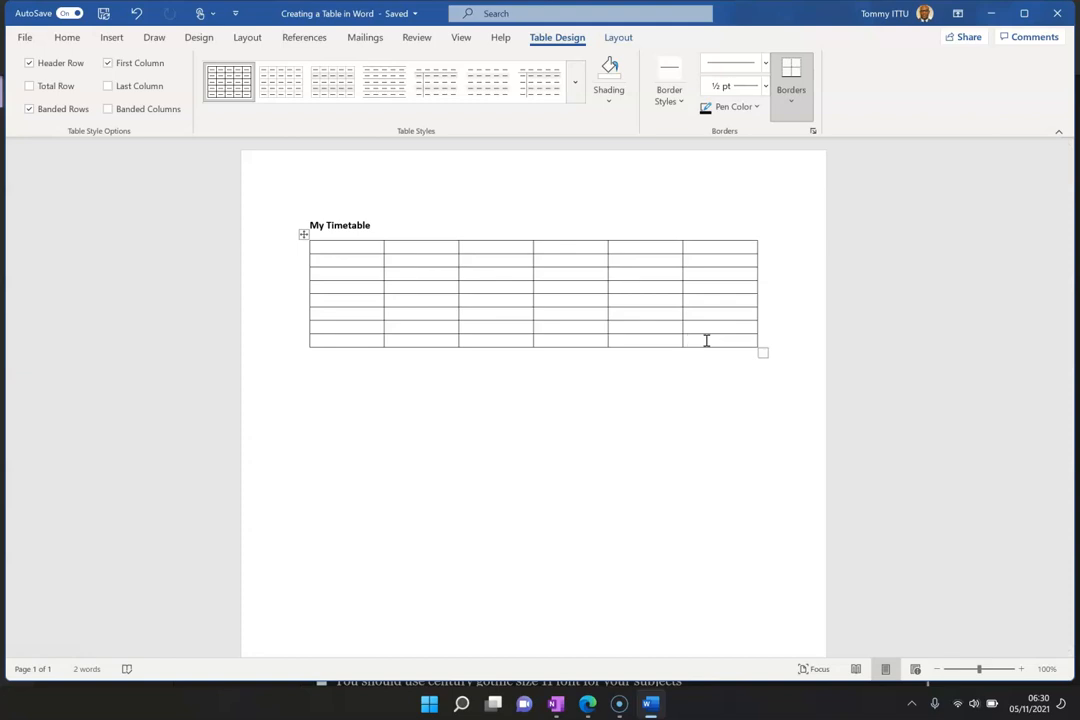
Add a ninth row at the end of the table
key(Tab)
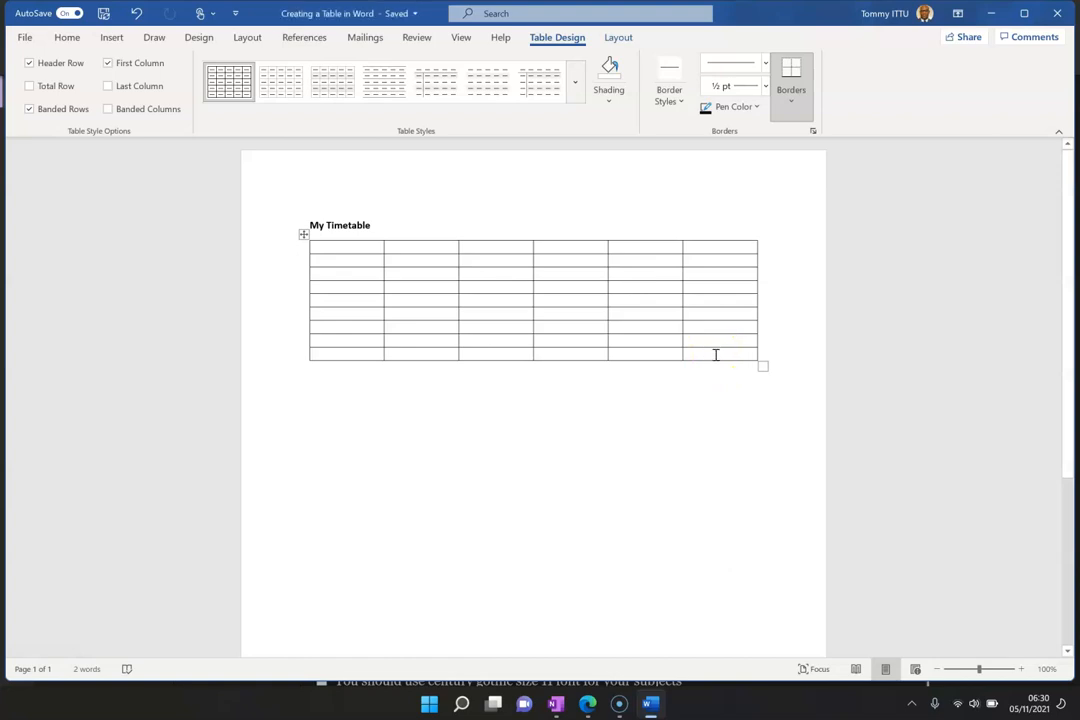
right_click(715, 354)
click(897, 330)
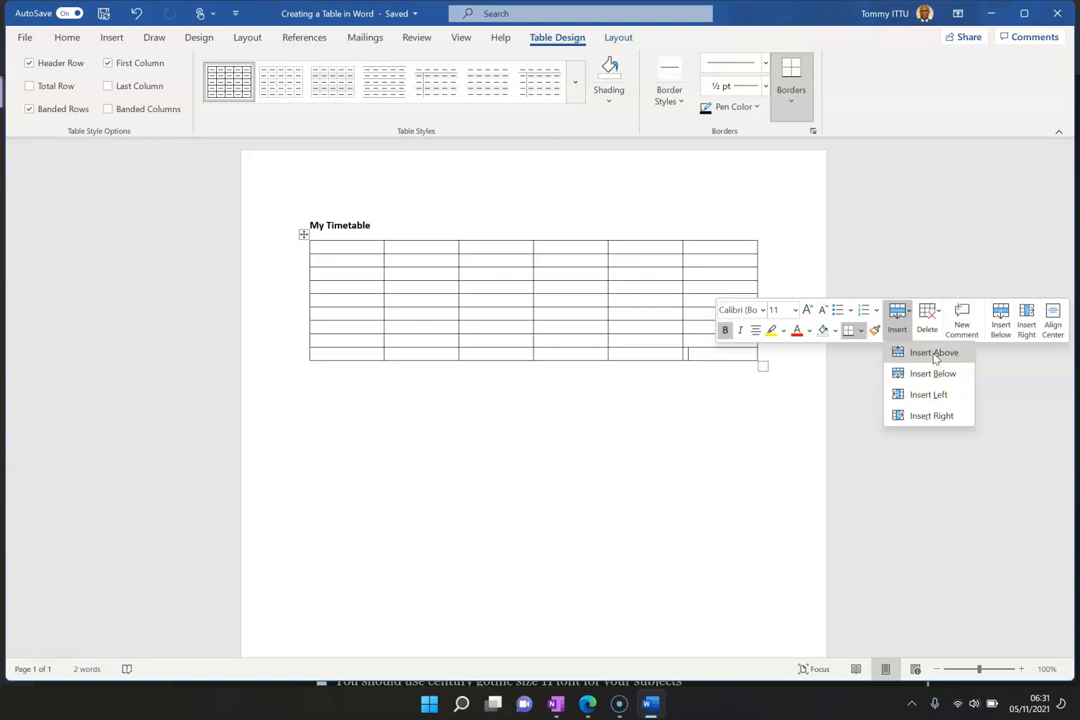
click(803, 434)
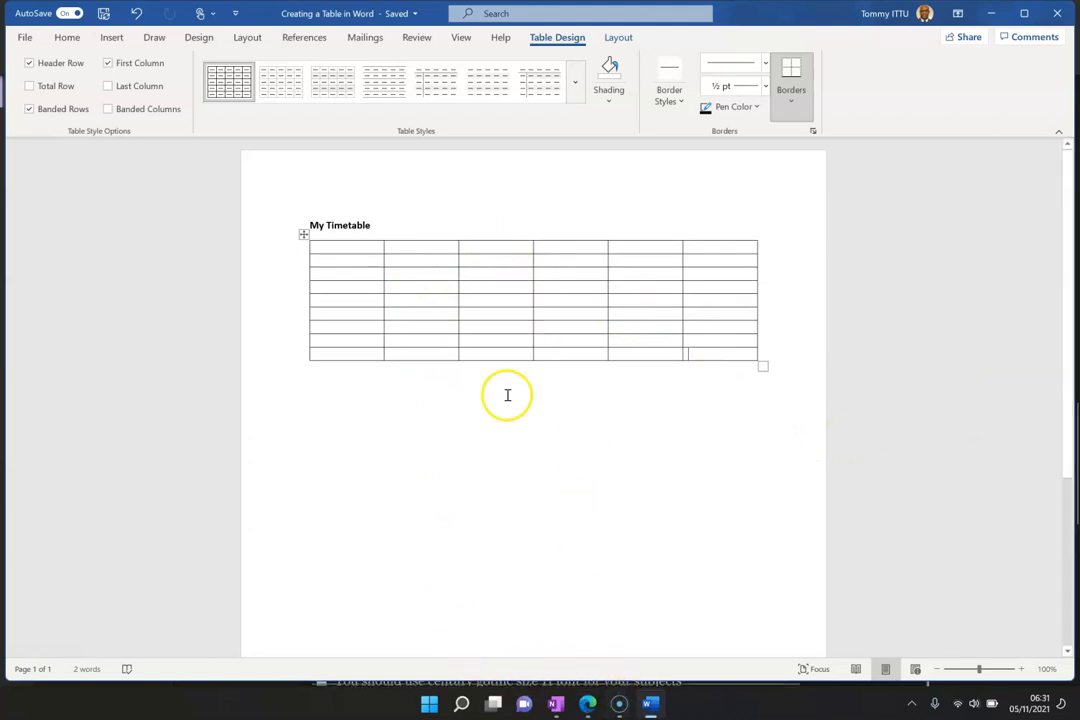
Check the example timetable in OneNote, return to Word and enlarge the whole table to about two and a half times its height
click(560, 705)
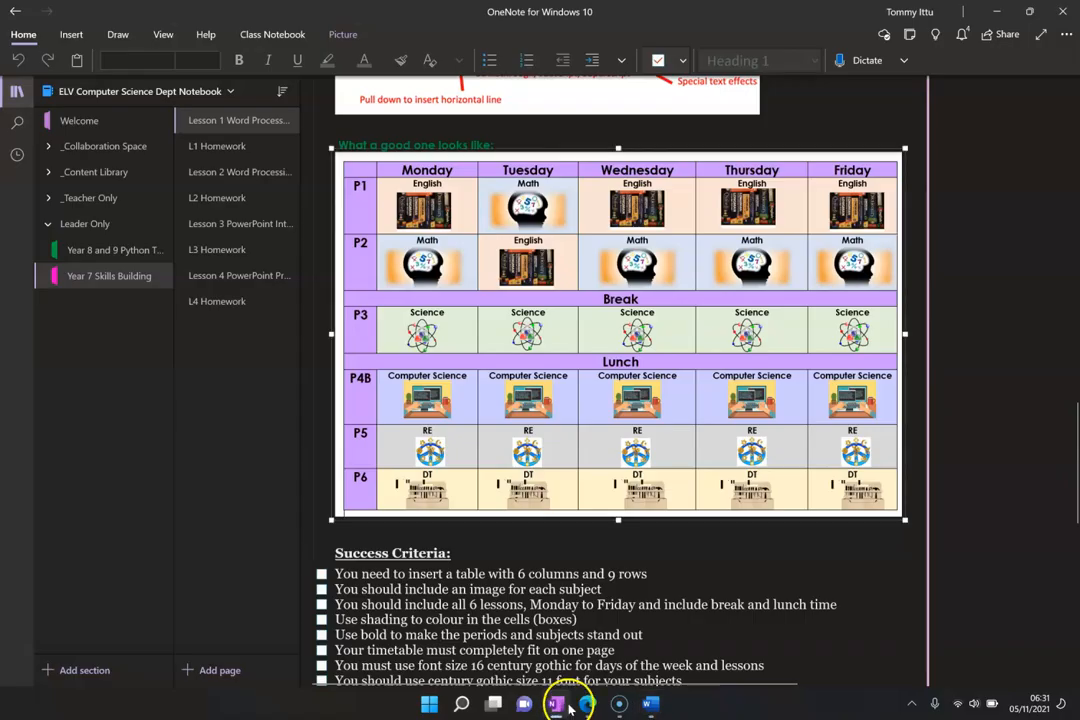
scroll(436, 374, up, 1)
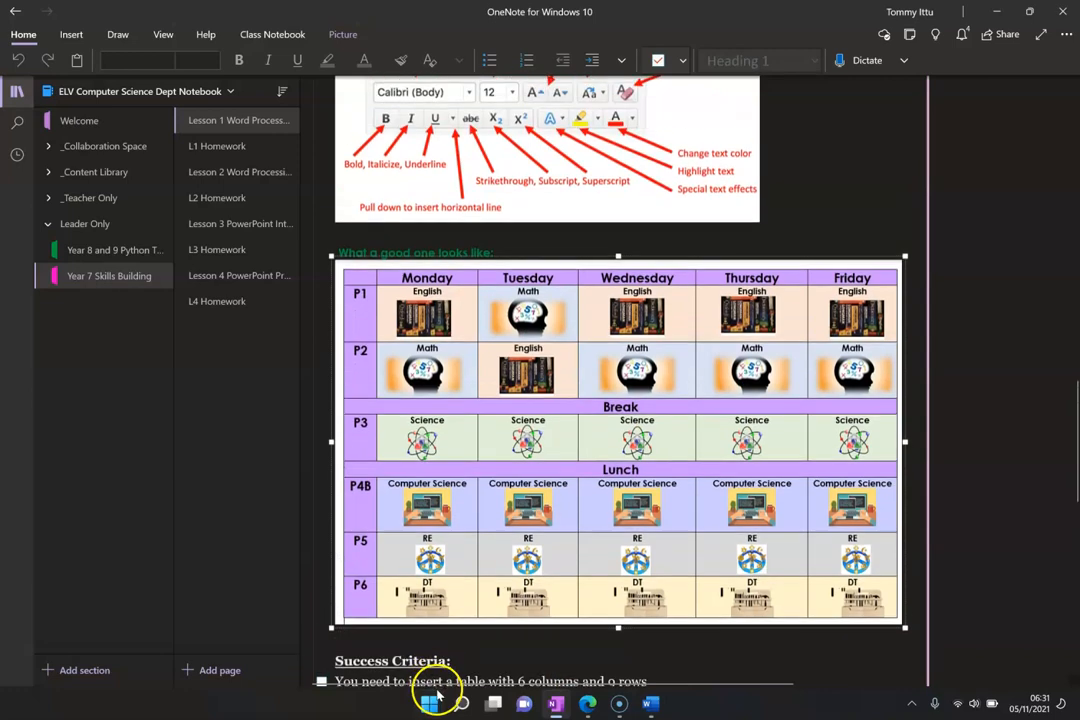
scroll(586, 612, down, 1)
scroll(586, 612, down, 1)
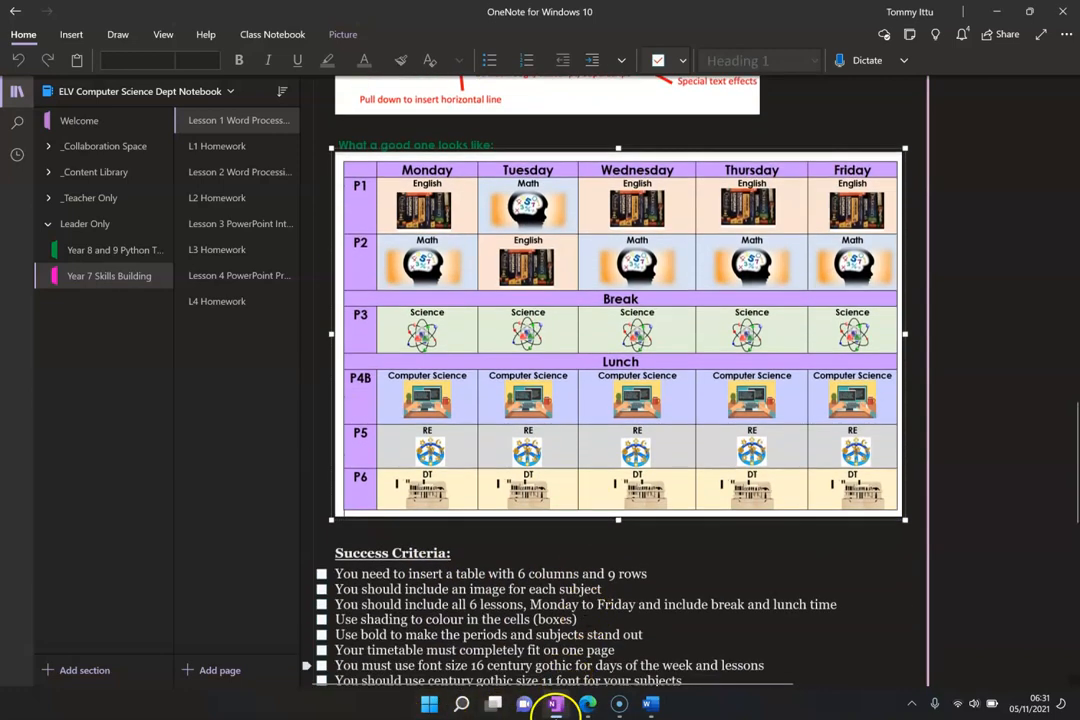
click(651, 705)
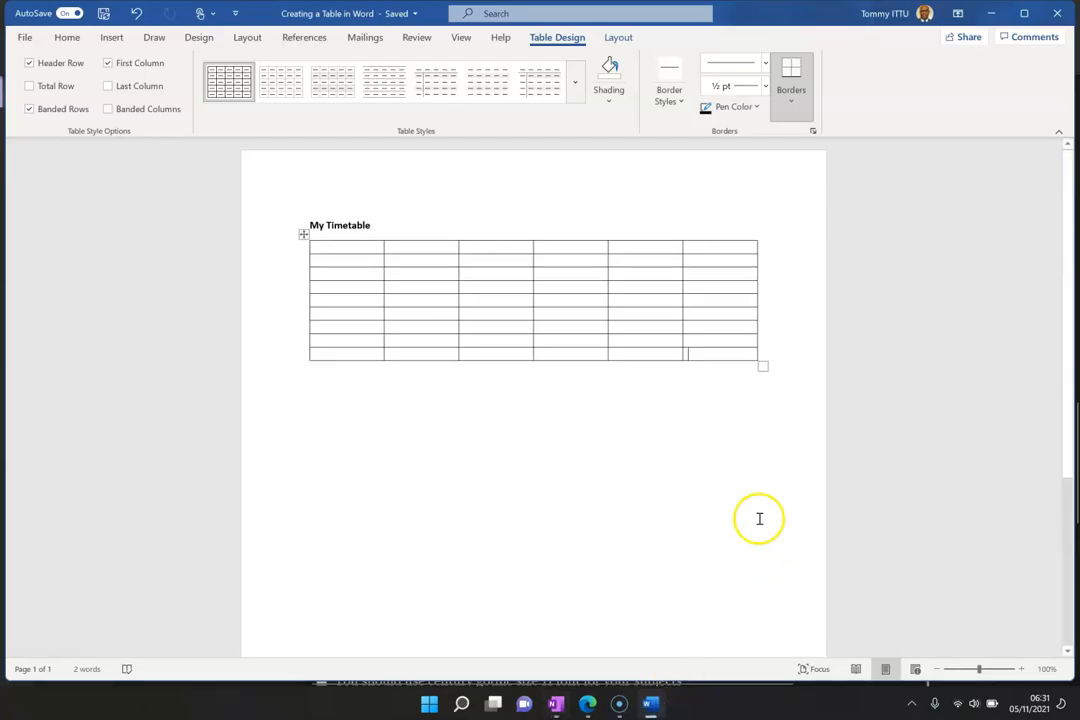
click(763, 370)
drag(763, 370, 750, 554)
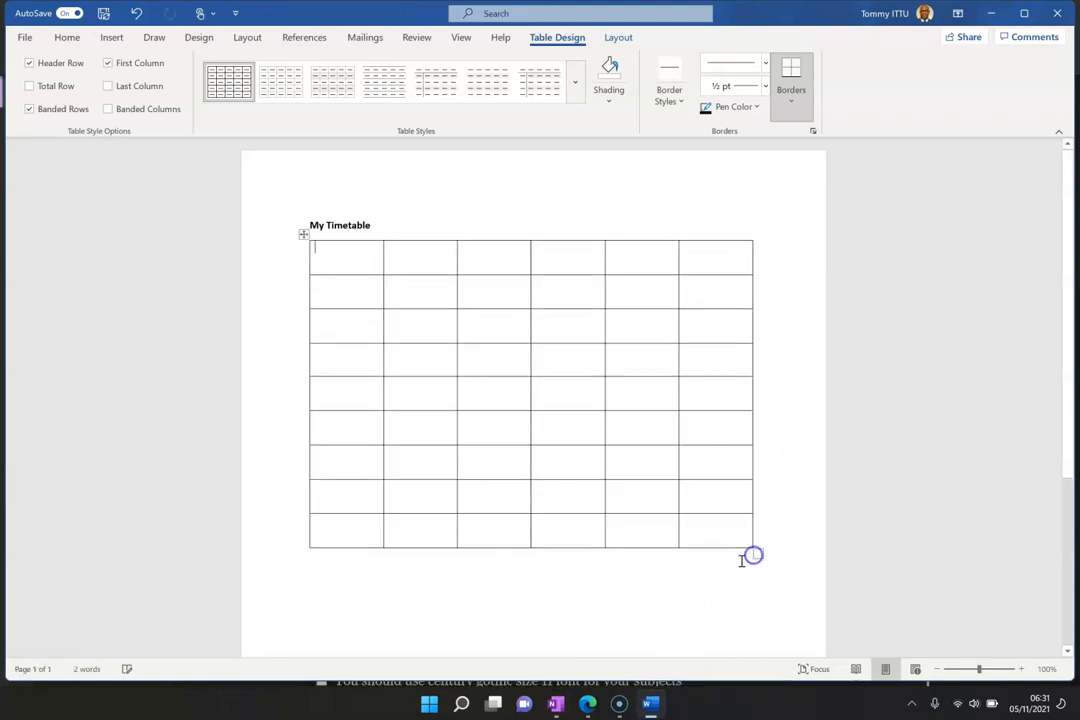
Enter the headings Monday, Tuesday and Wednesday in the table's first row, starting in the second column
click(420, 261)
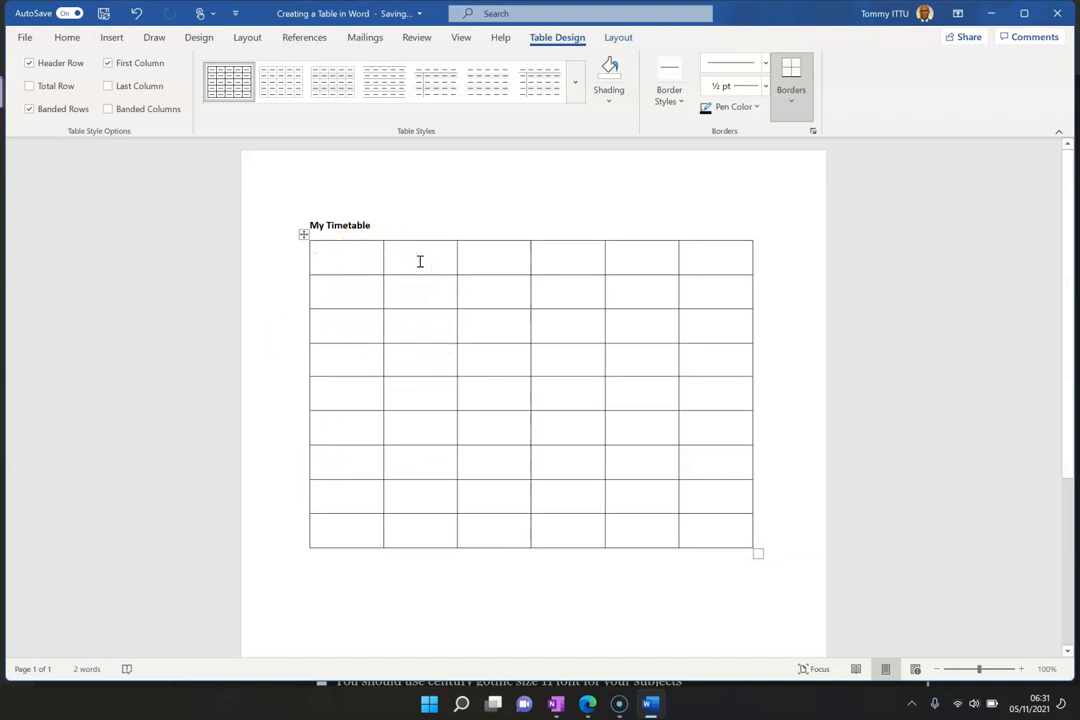
text(Monday )
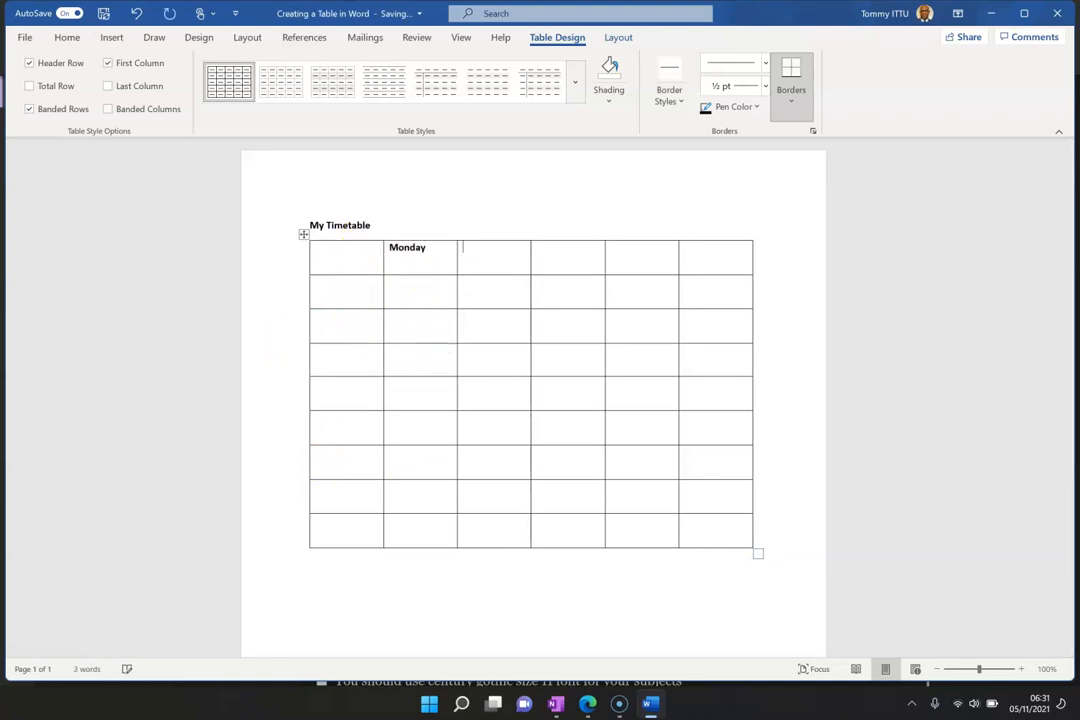
text(Tuesday )
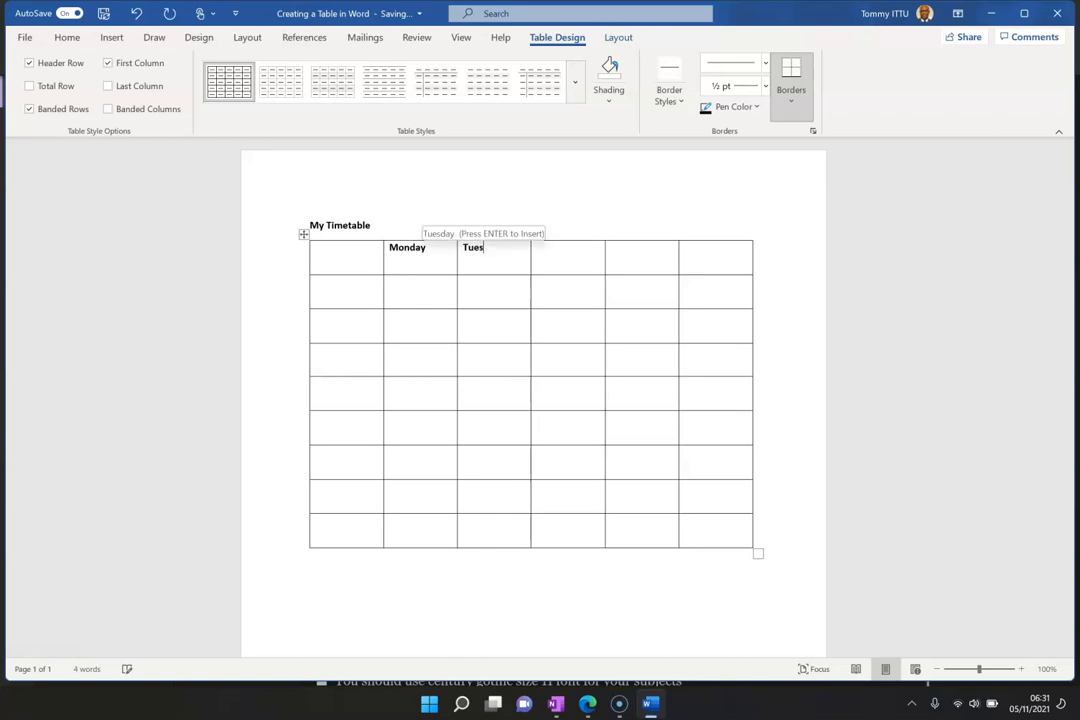
text(Wednesday)
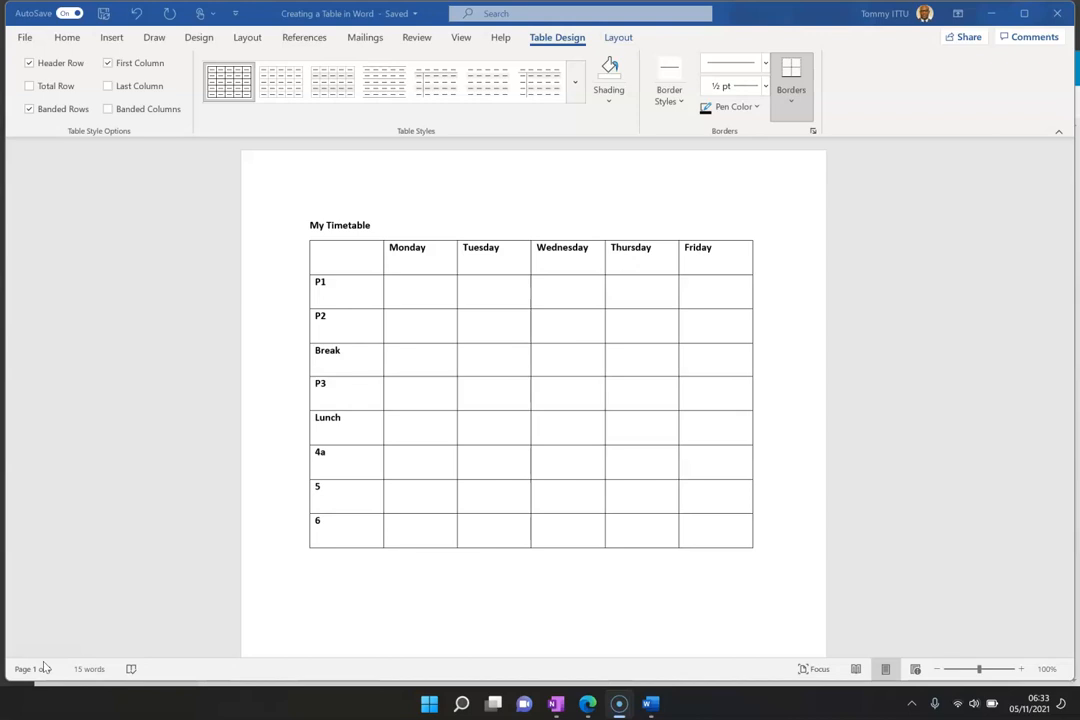
Check the Break row in the OneNote example and merge all cells of the Break row in the Word table
click(560, 704)
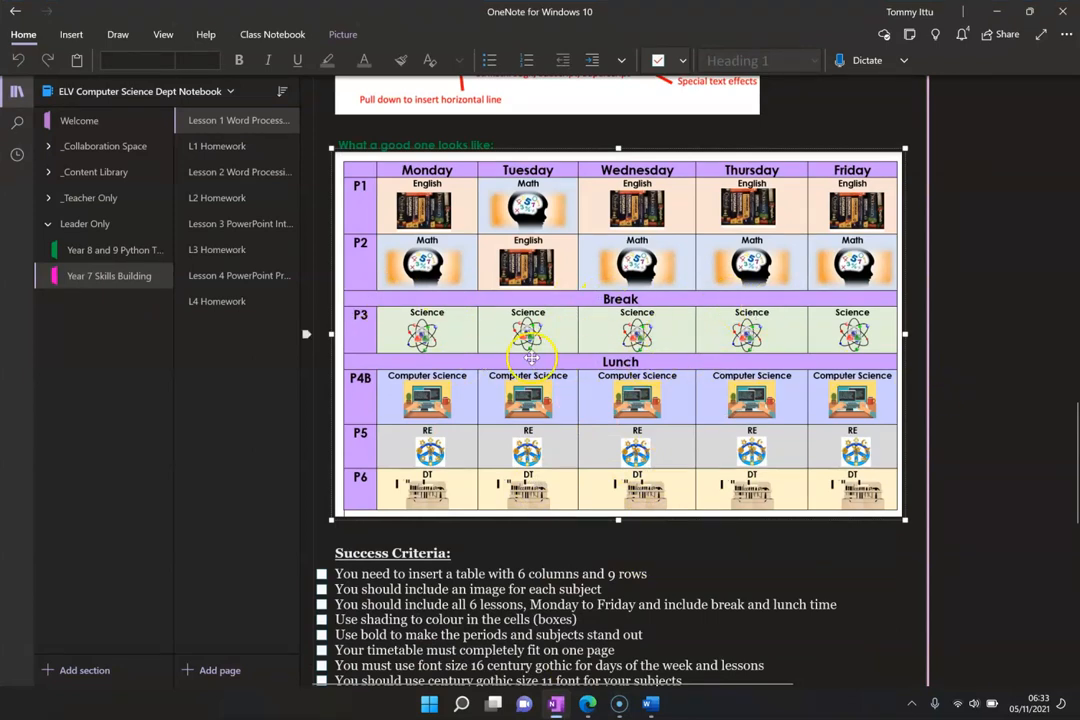
click(651, 705)
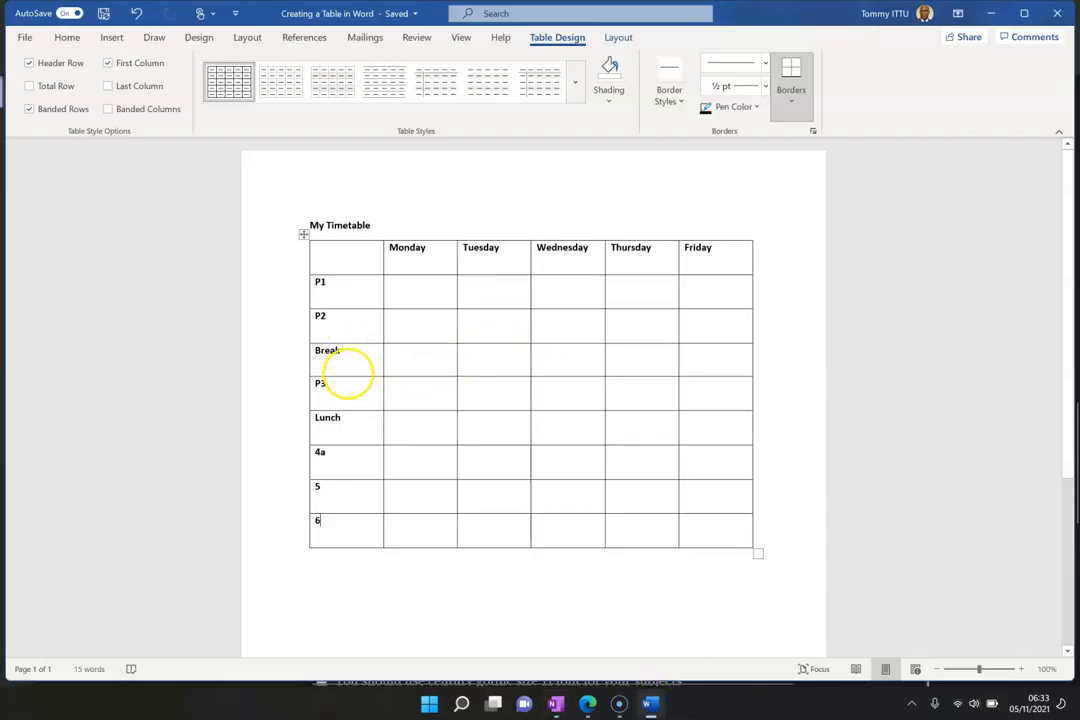
drag(323, 354, 695, 360)
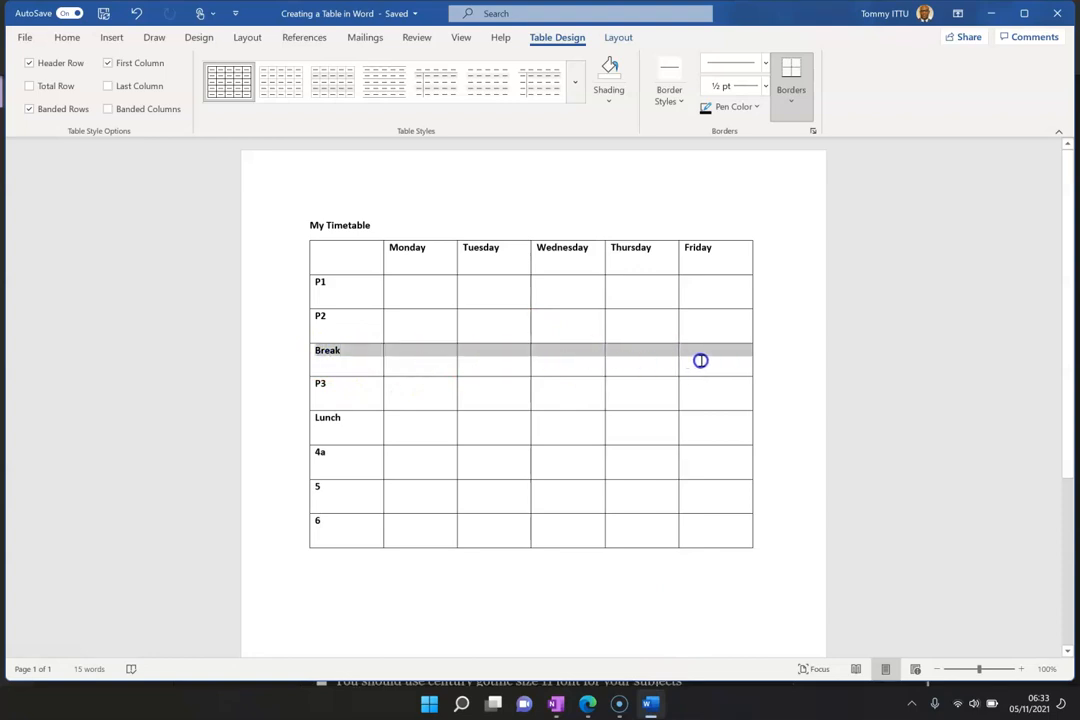
right_click(573, 357)
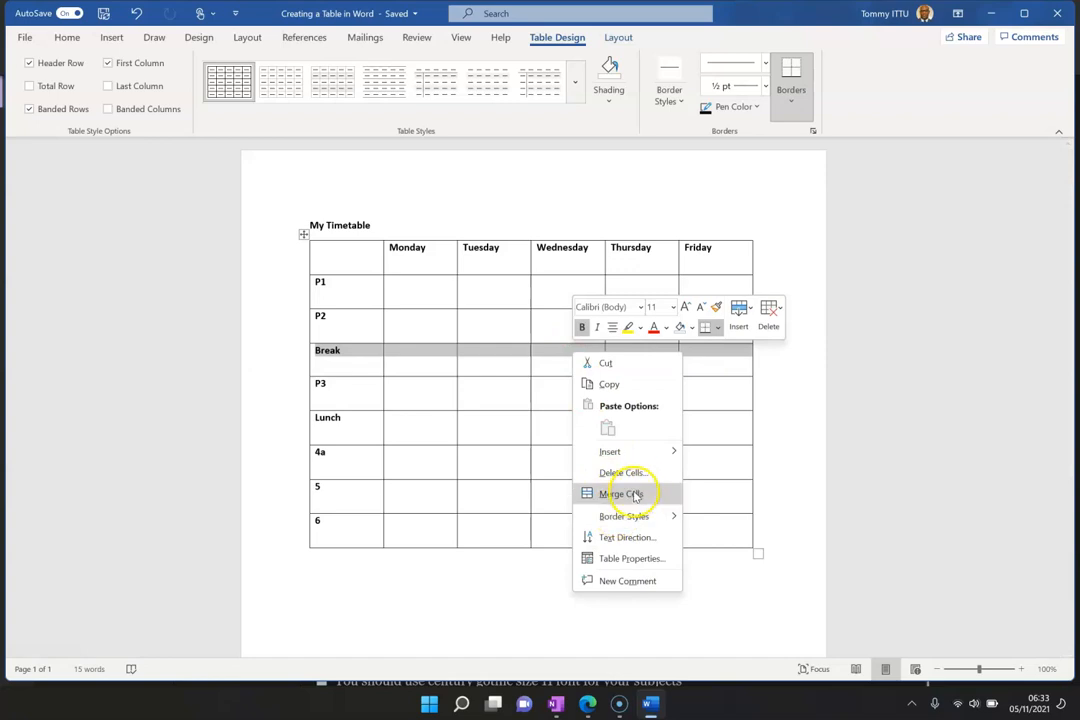
click(634, 494)
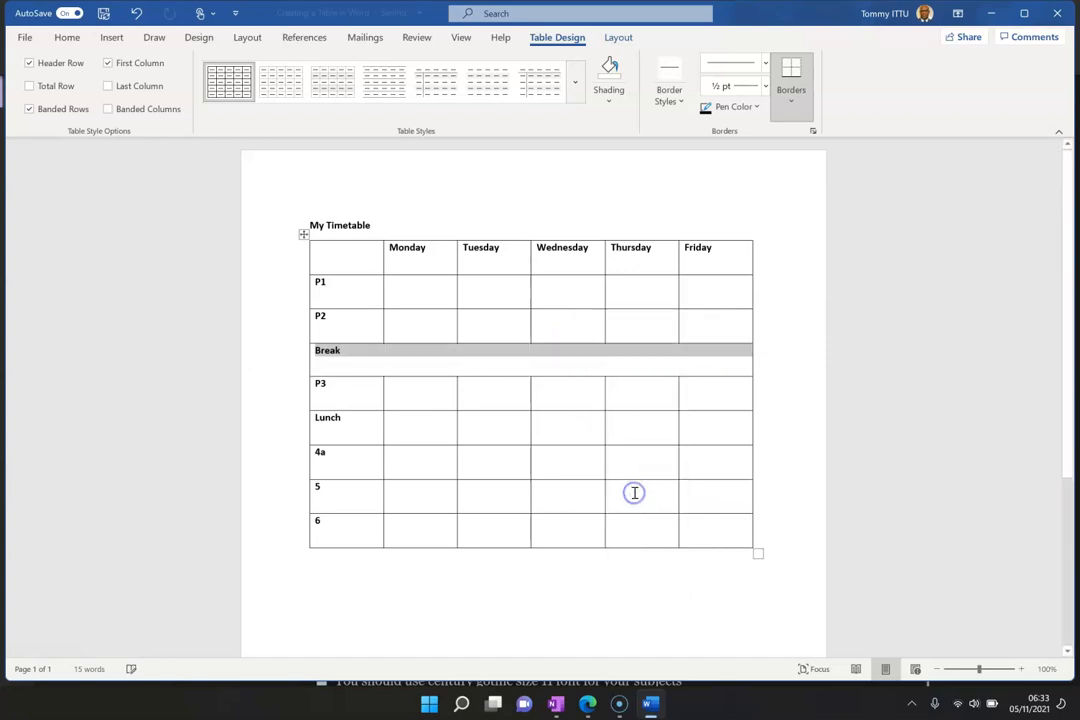
click(559, 359)
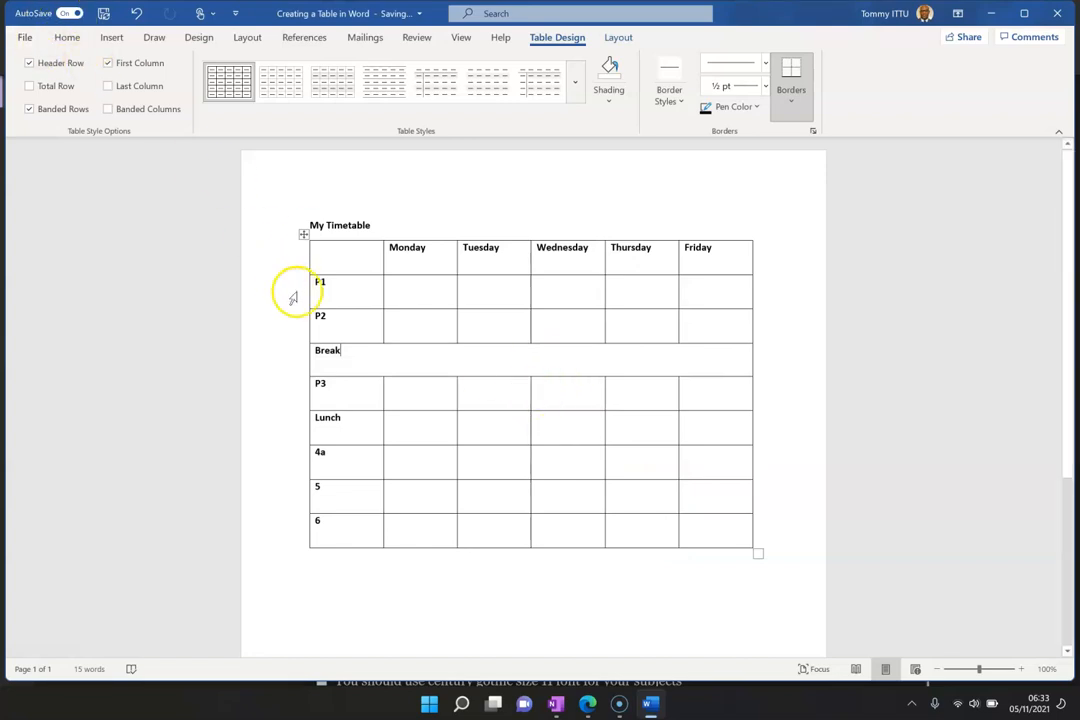
Compare with the OneNote example and centre the word "Break" in its merged row
click(556, 703)
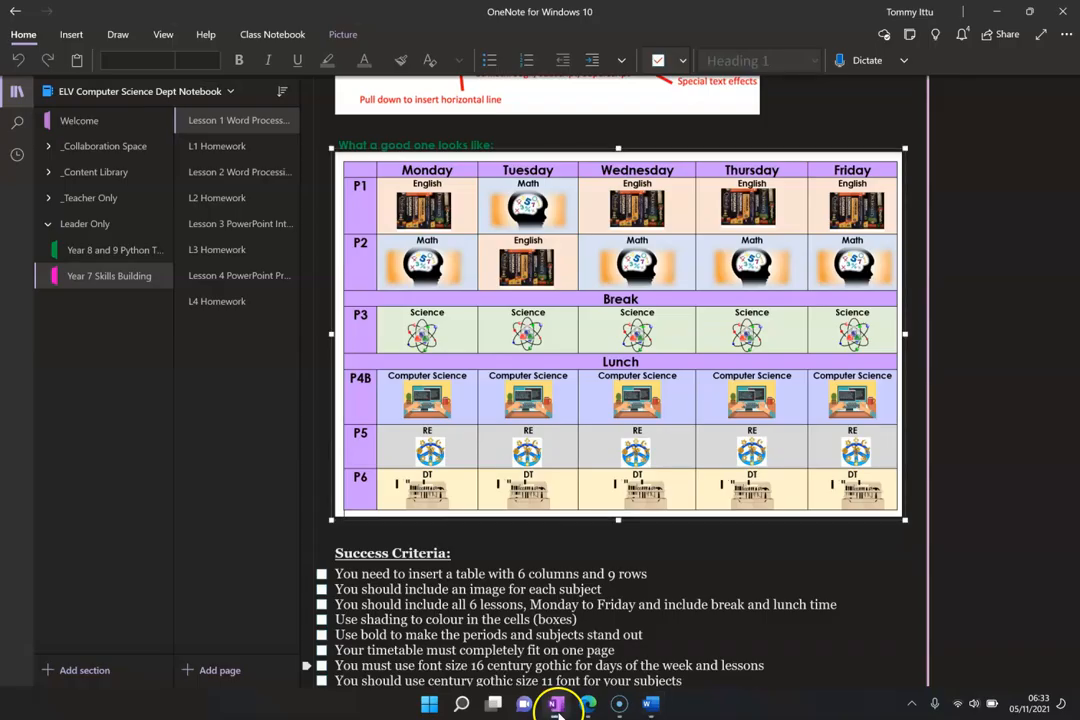
click(556, 703)
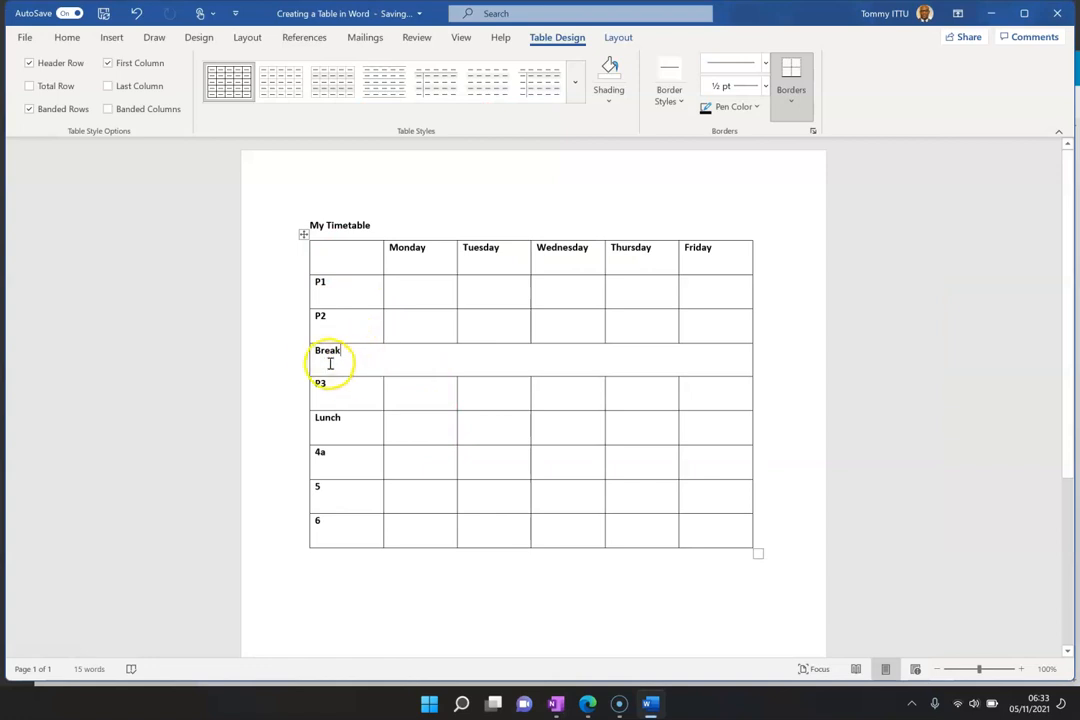
drag(316, 353, 374, 360)
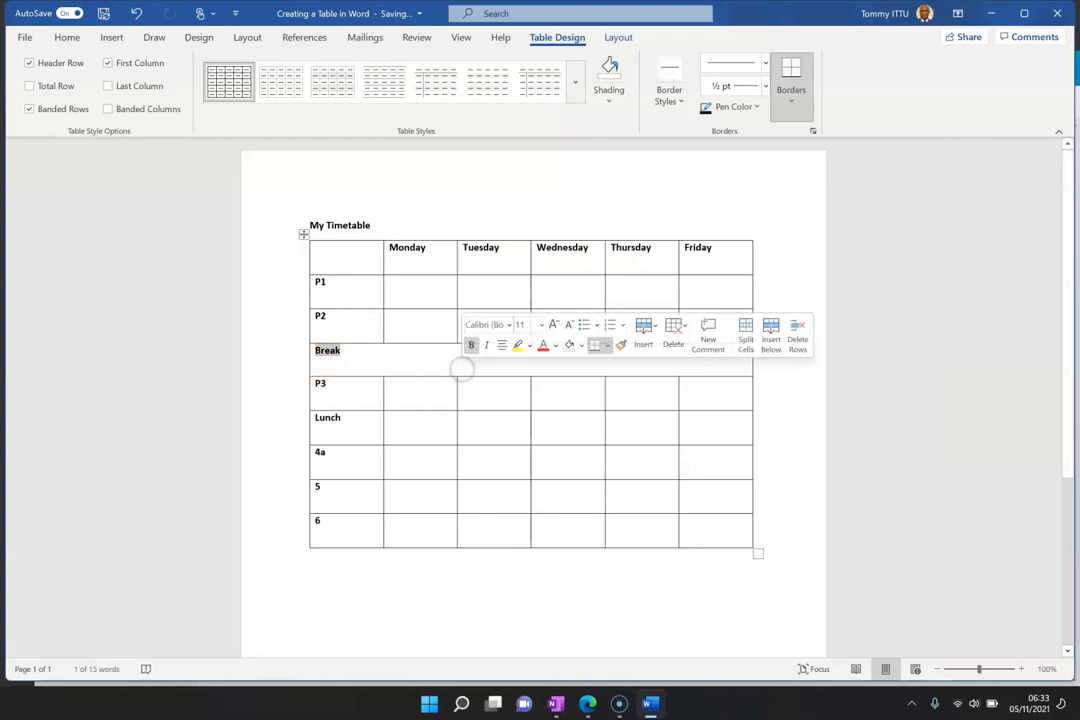
click(67, 37)
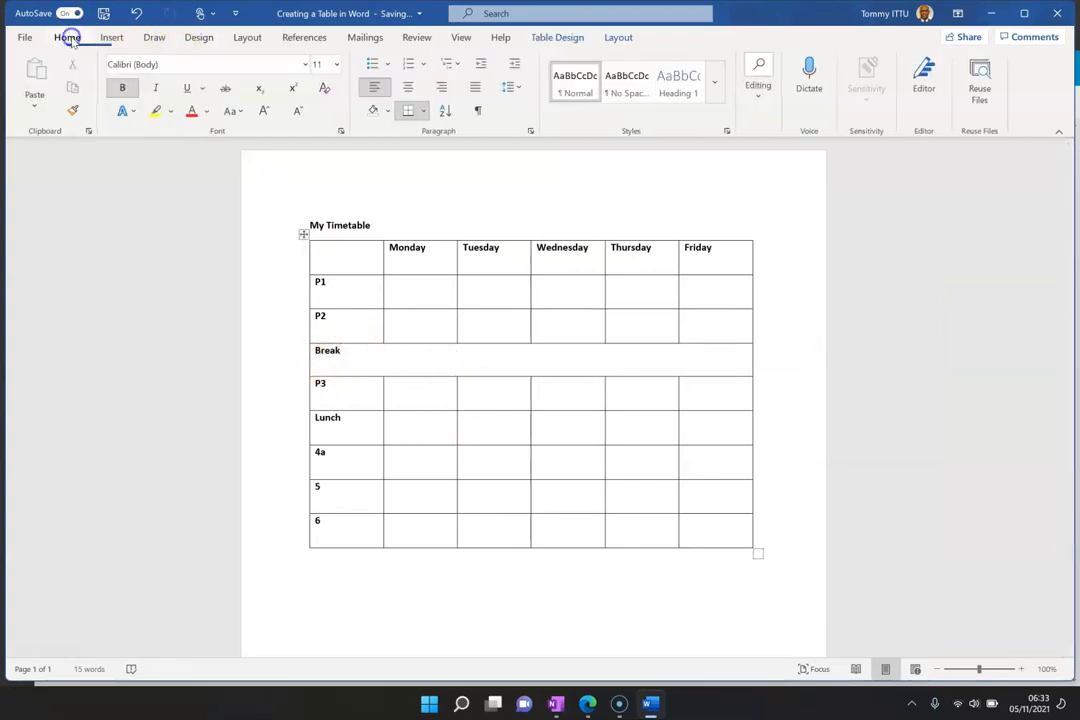
click(410, 92)
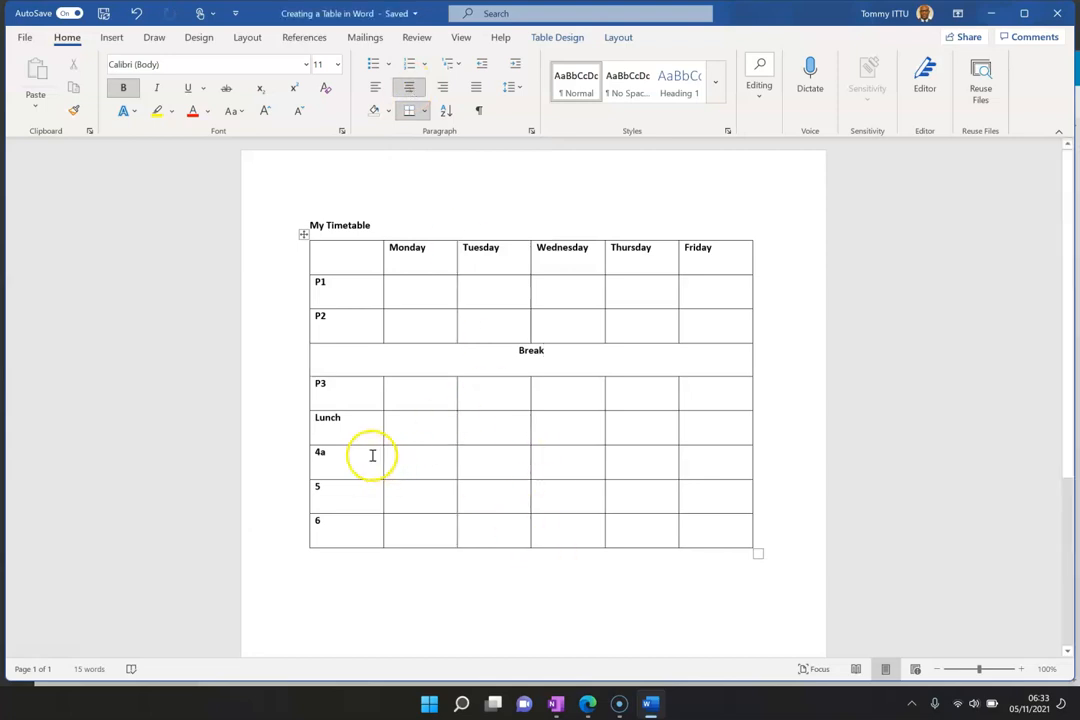
Merge all cells of the Lunch row into one and centre its text
drag(321, 424, 700, 431)
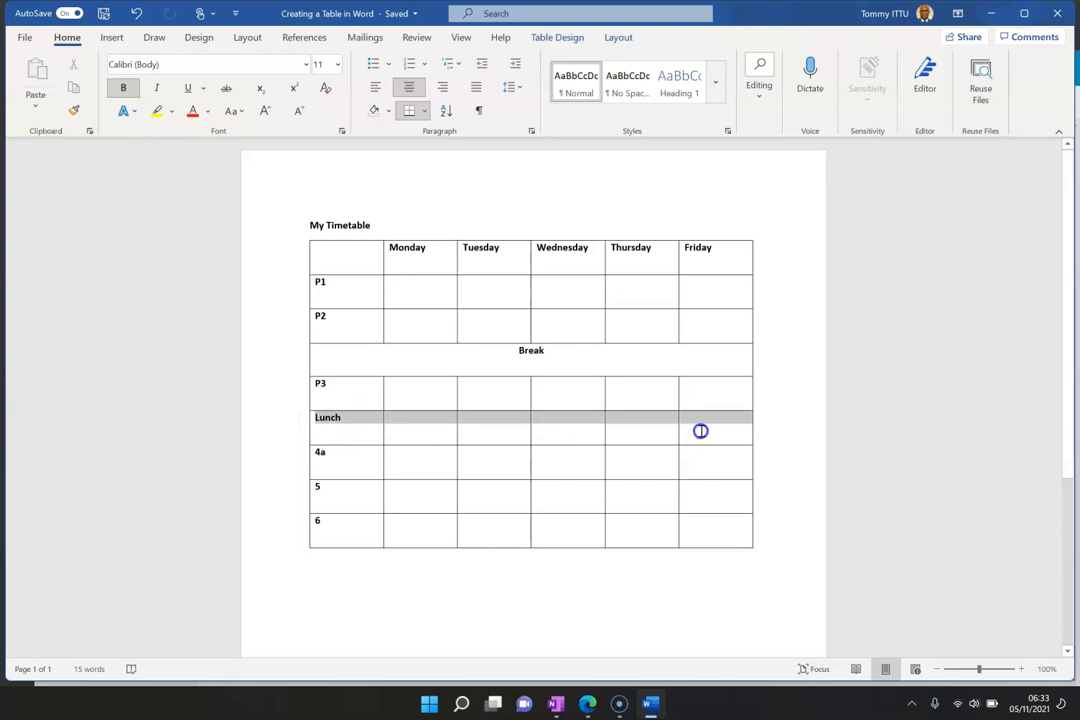
right_click(588, 422)
click(644, 560)
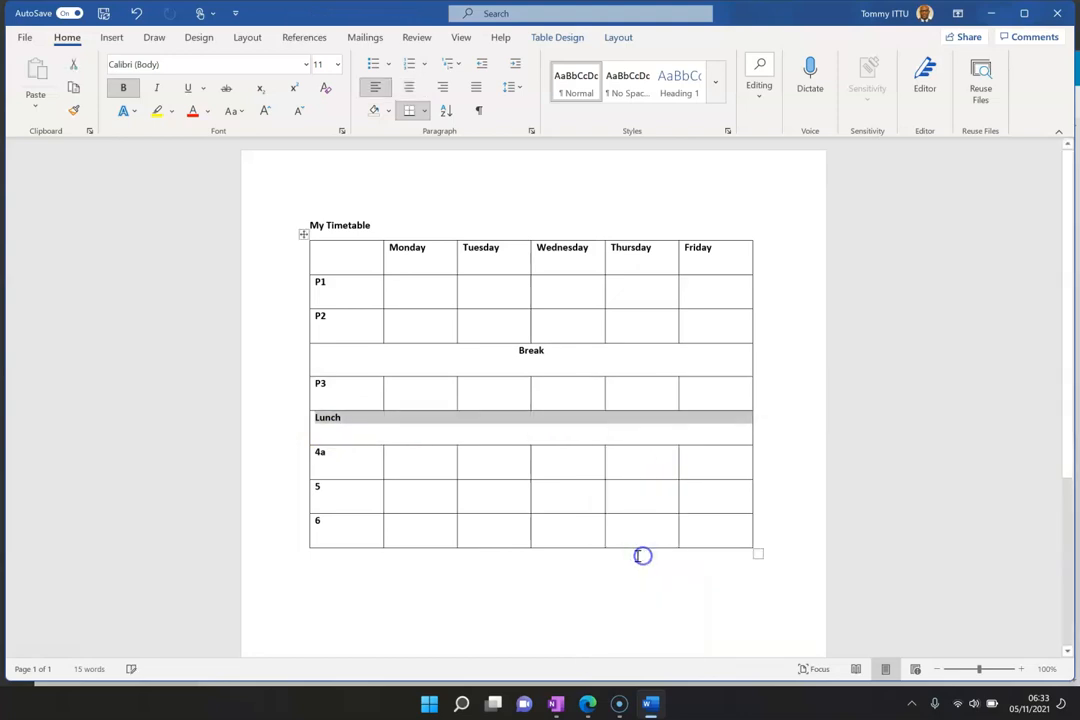
click(408, 88)
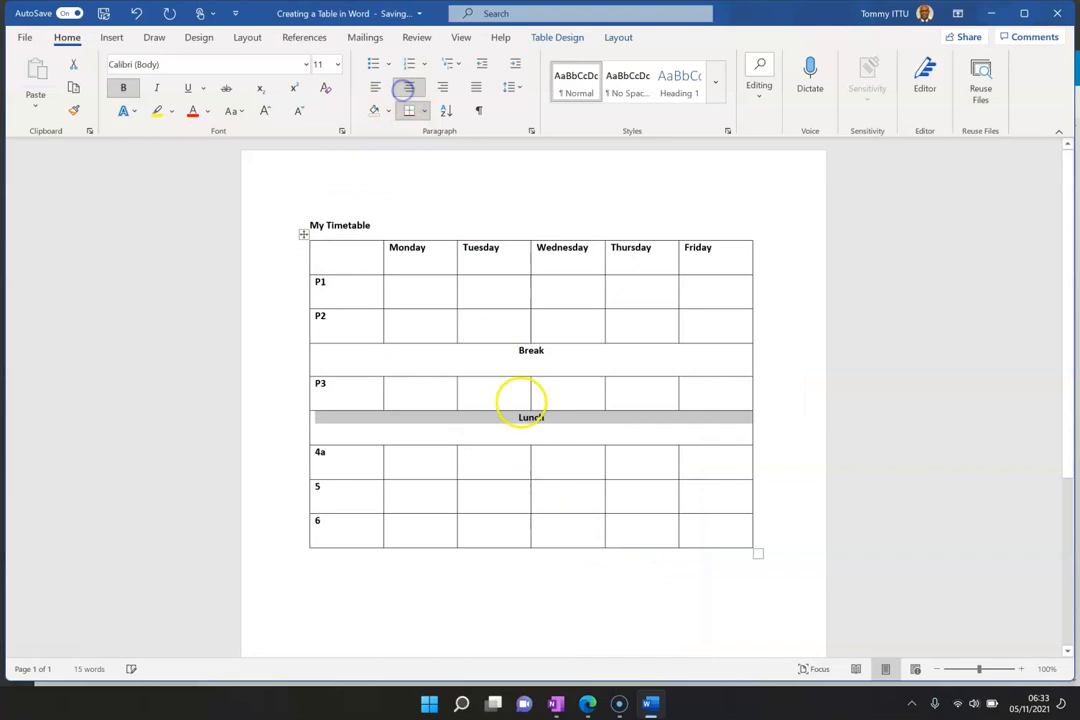
Check the OneNote example again and reduce the Break and Lunch rows to little more than one text line in height
click(553, 705)
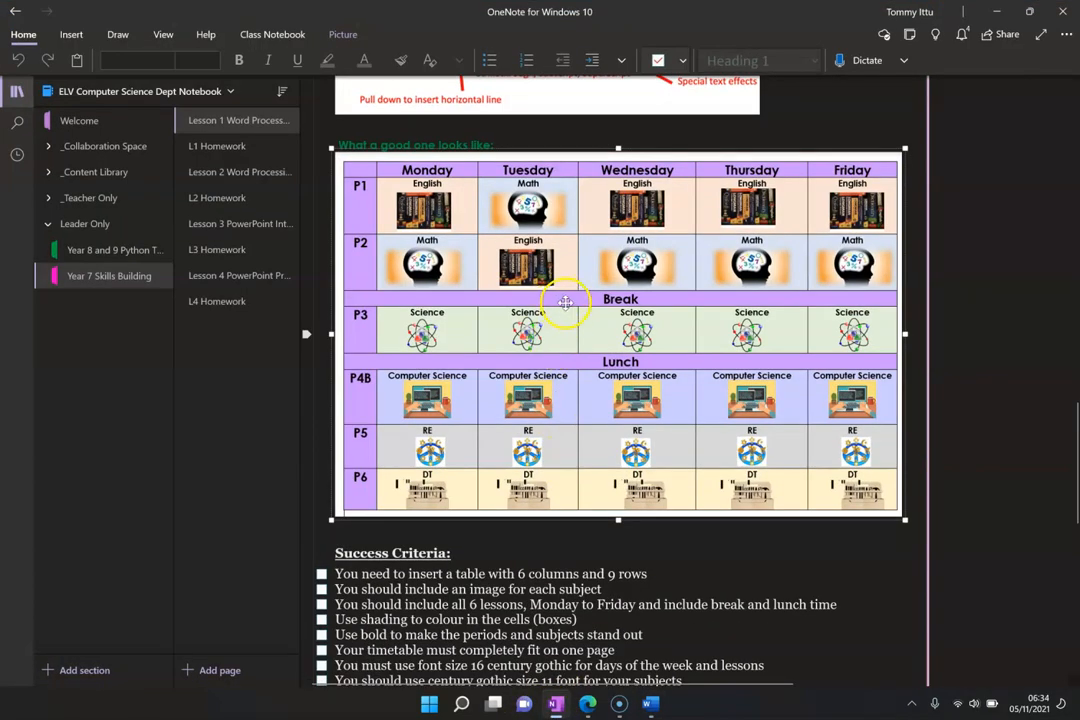
click(555, 705)
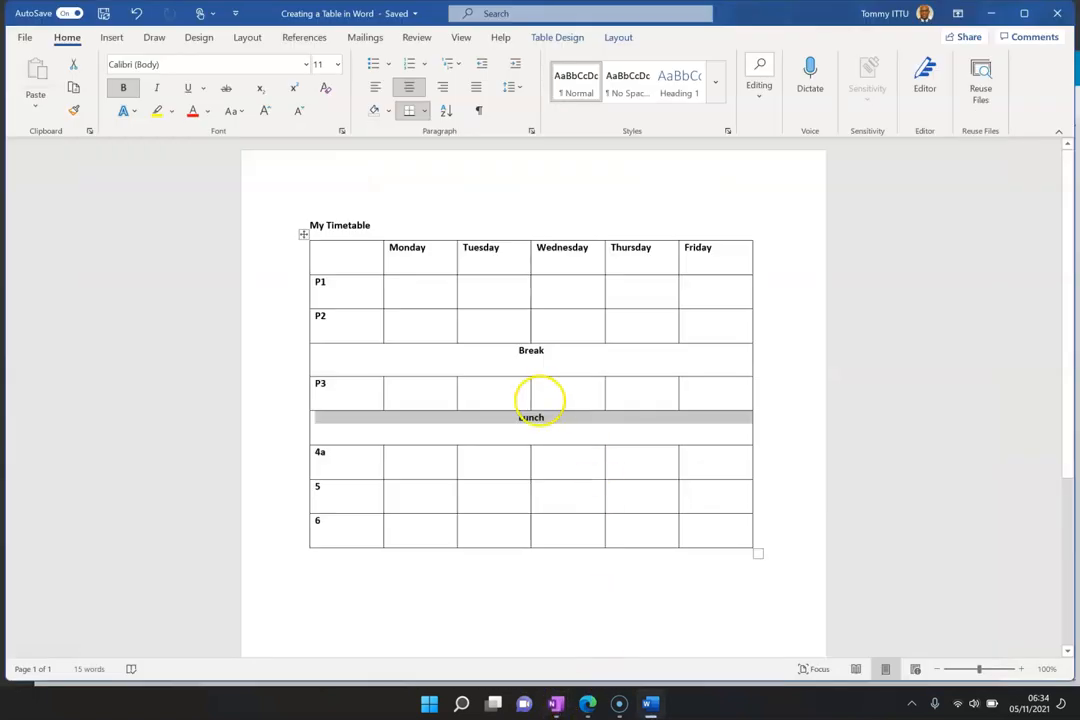
click(548, 389)
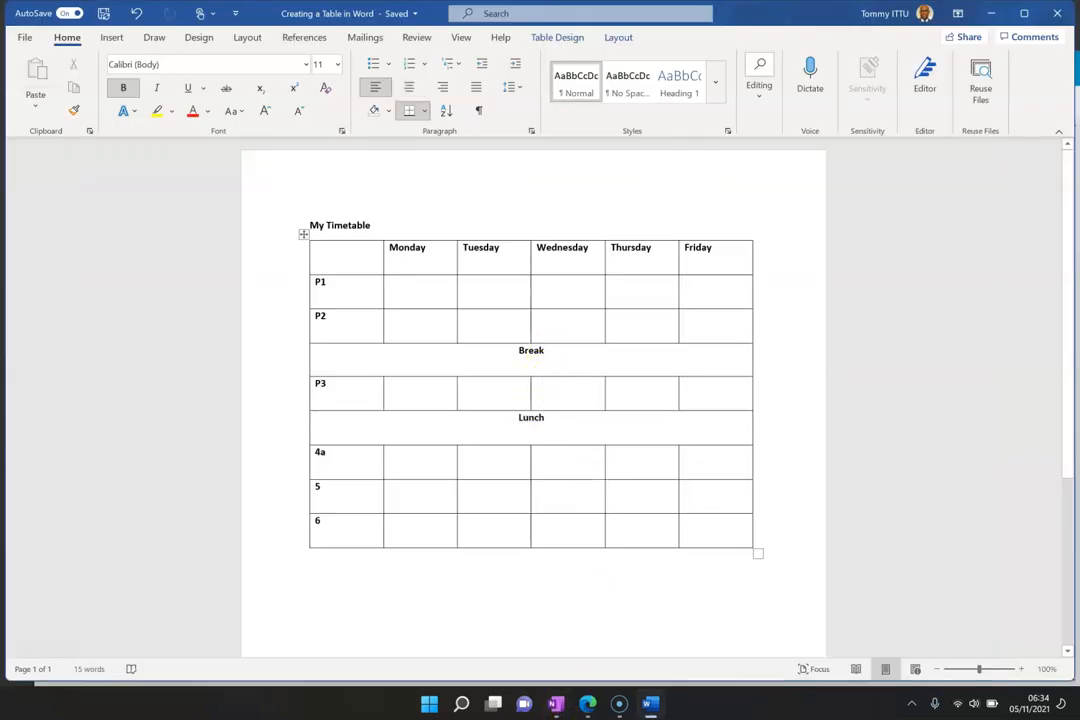
drag(551, 378, 551, 360)
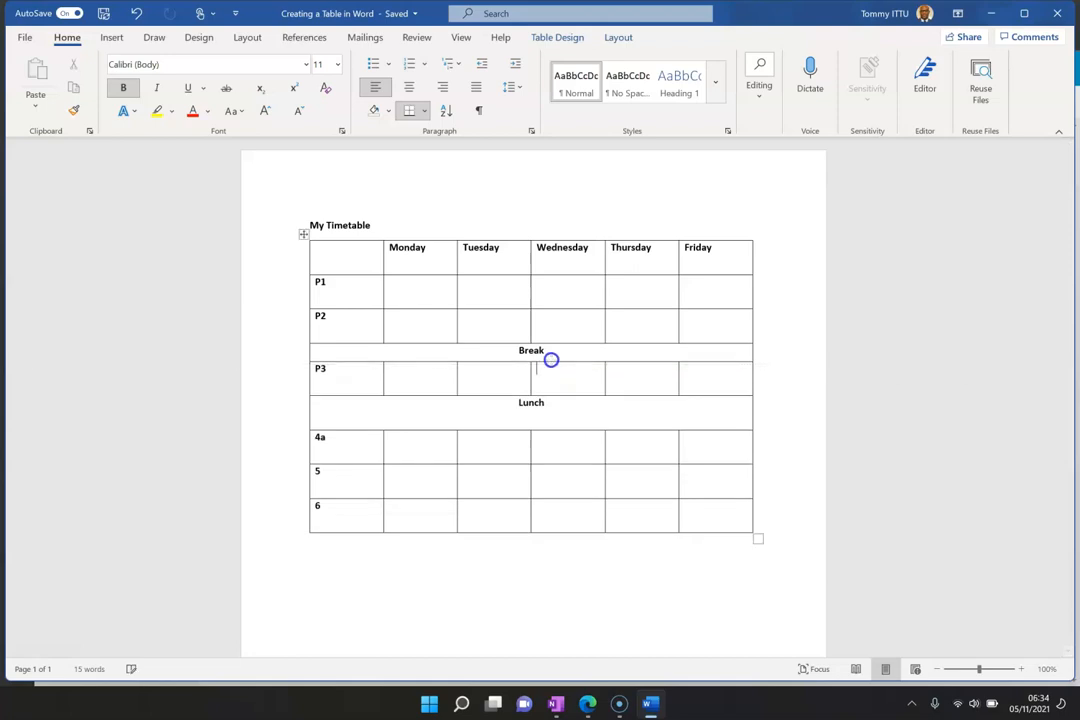
drag(552, 431, 552, 412)
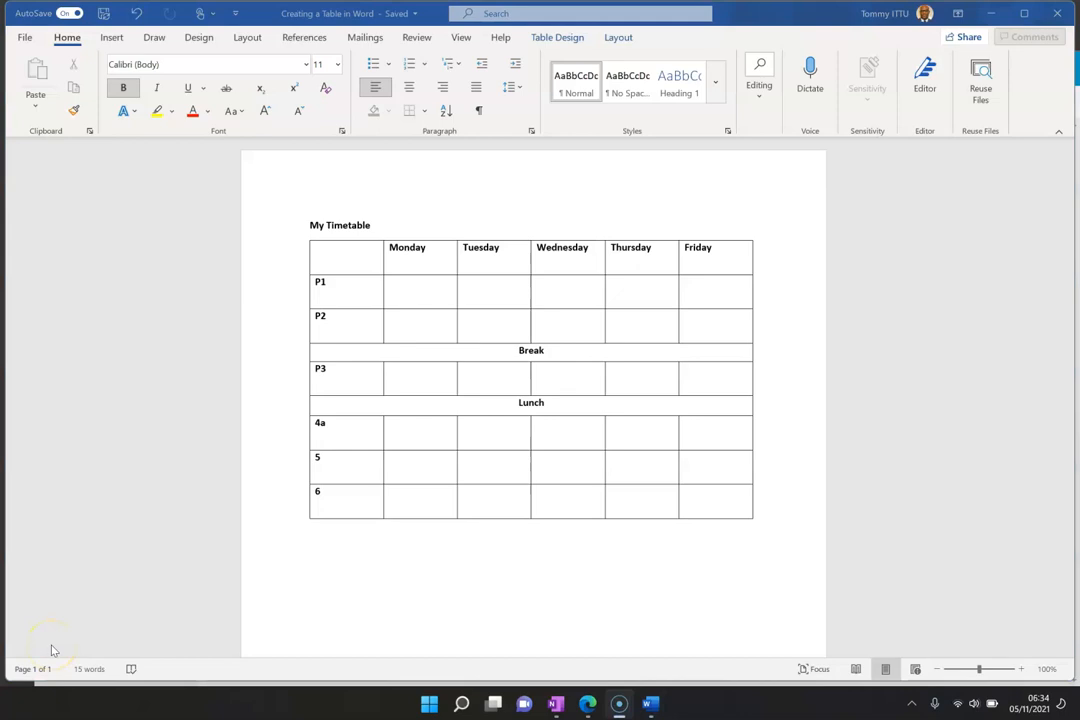
Consult the example timetable in OneNote and centre the text in all cells of the Word table
click(555, 703)
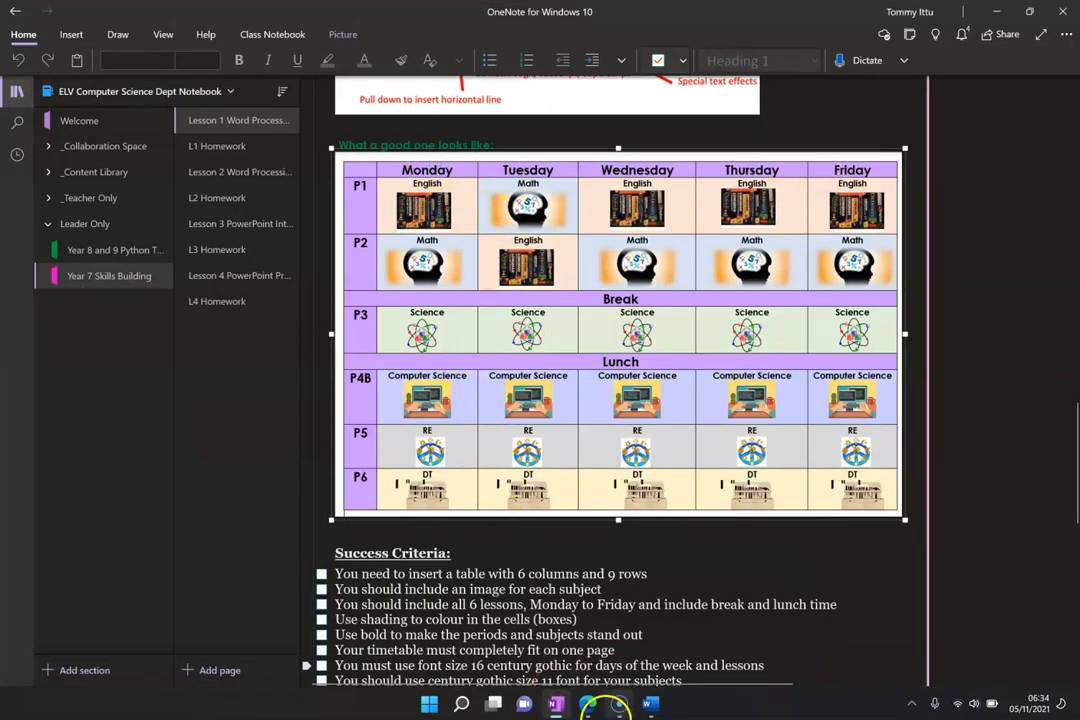
click(648, 704)
drag(338, 265, 690, 495)
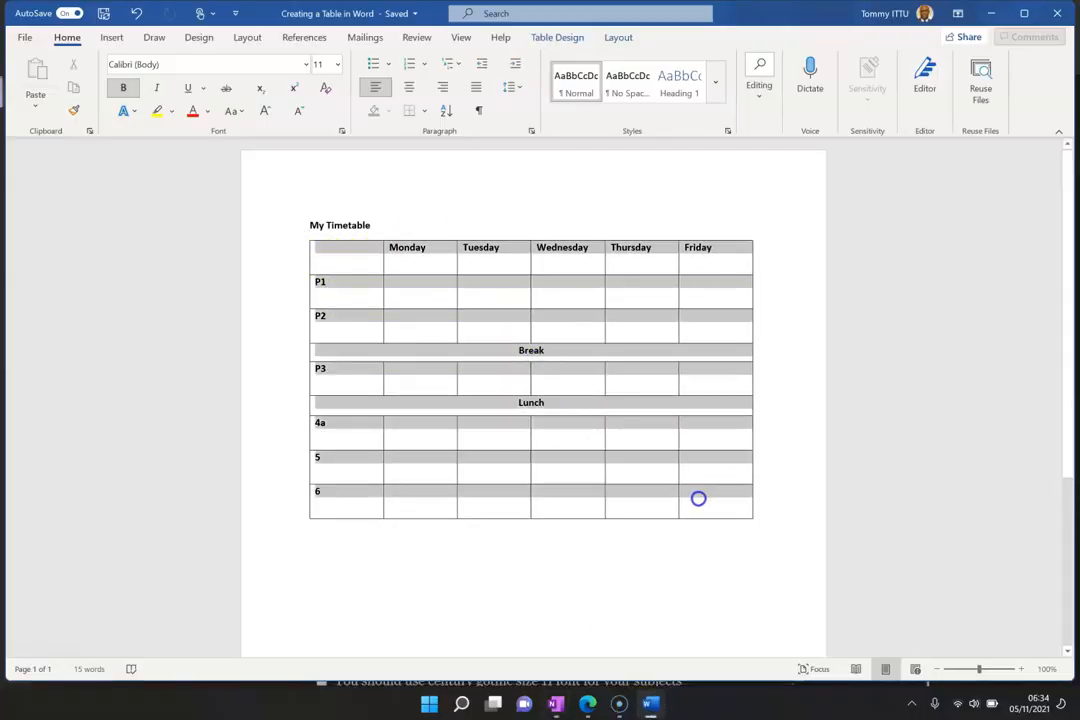
click(409, 87)
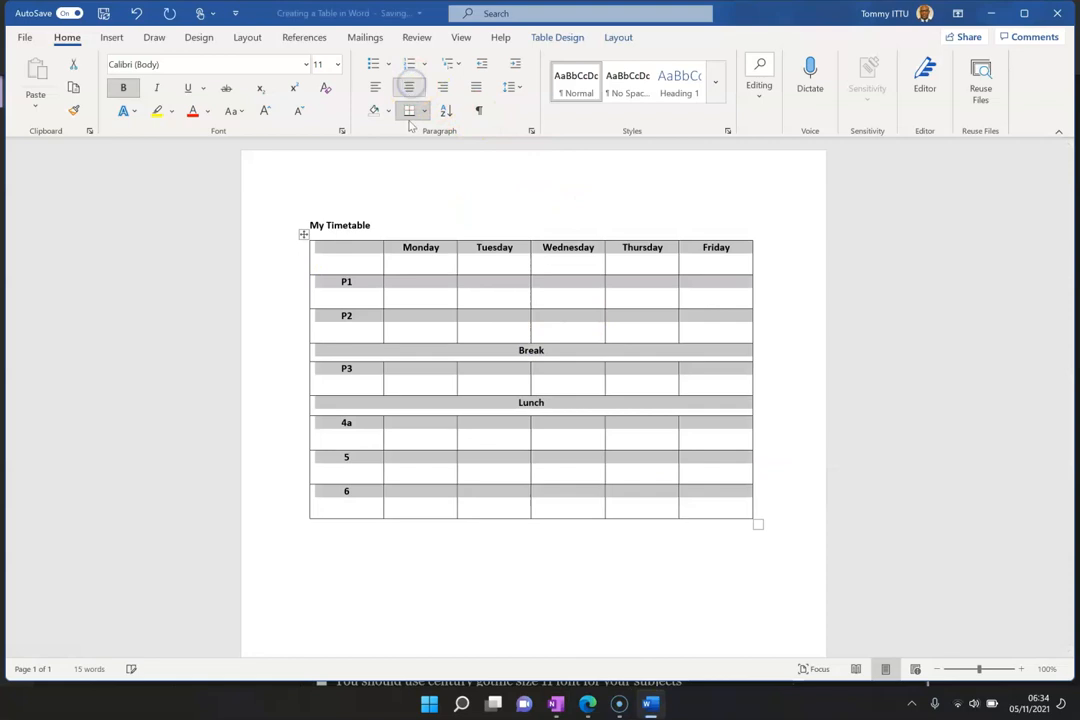
click(420, 362)
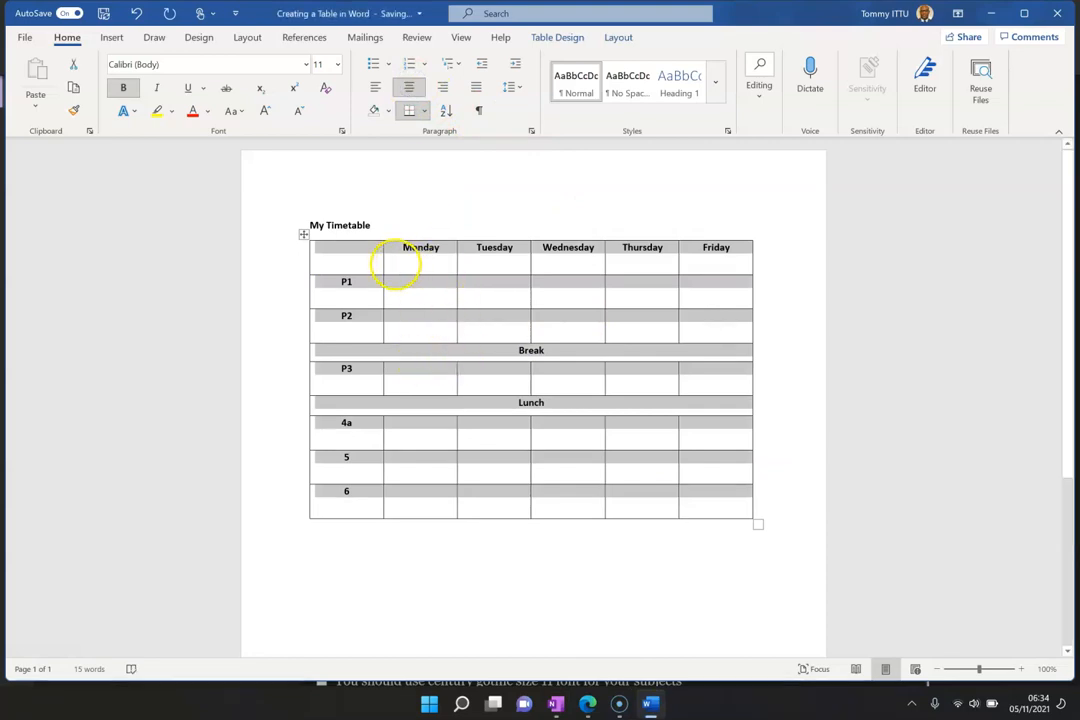
Check the colours of the OneNote example and shade the whole Word table with a medium purple from the extended colour palette
click(556, 704)
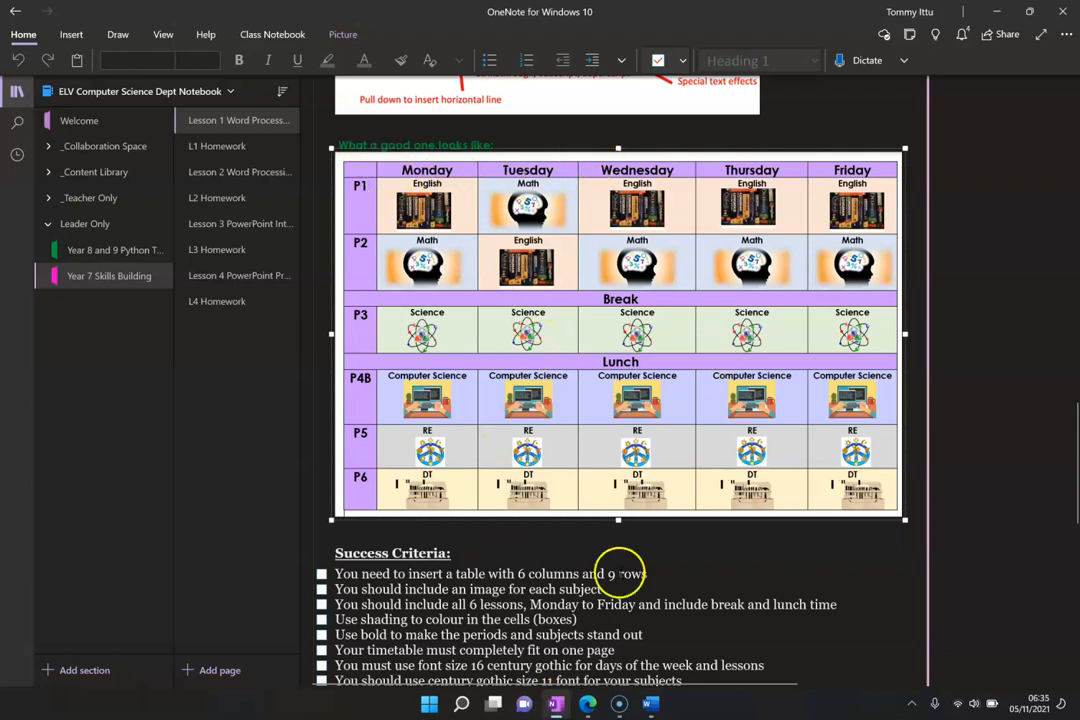
click(650, 703)
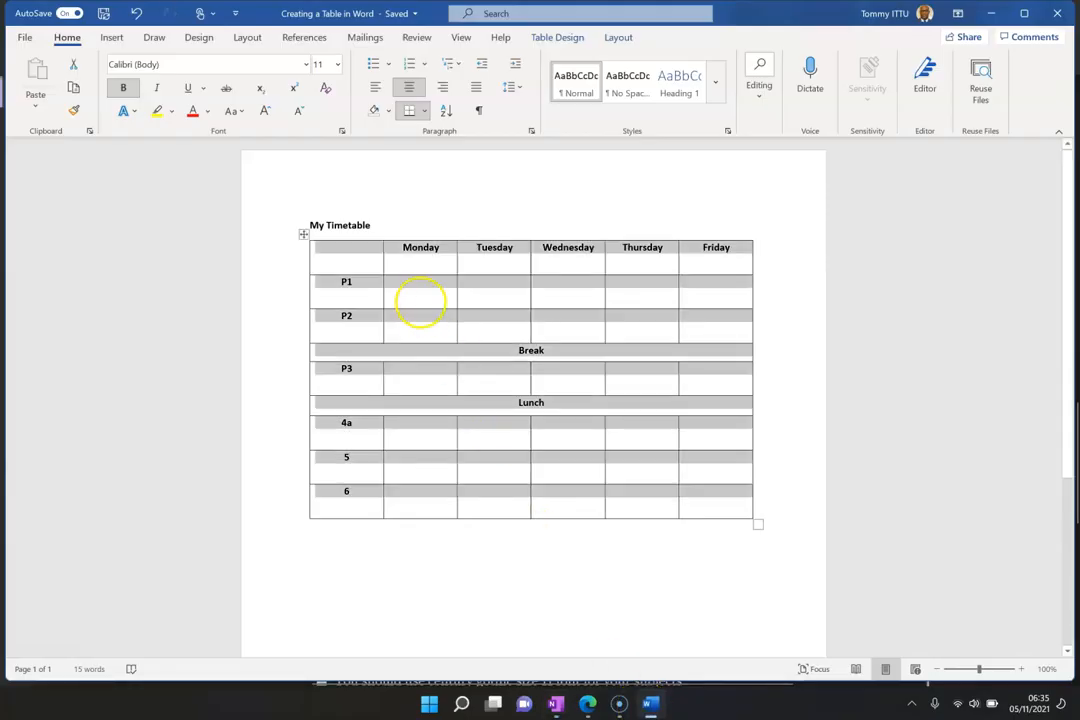
click(304, 233)
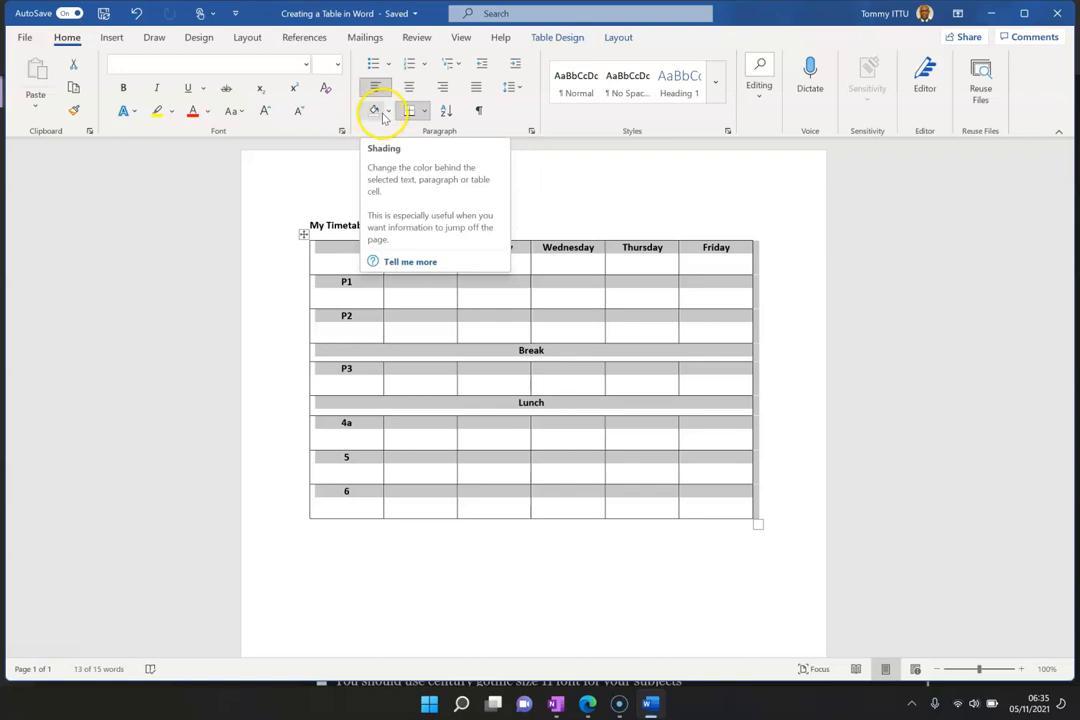
right_click(304, 234)
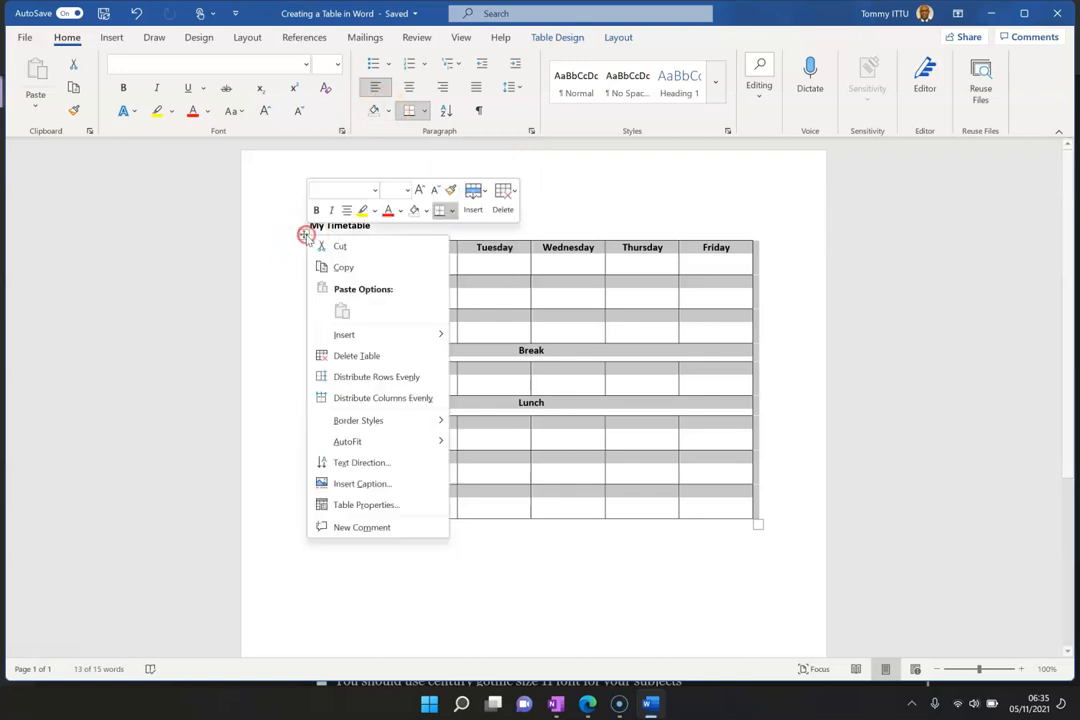
click(428, 212)
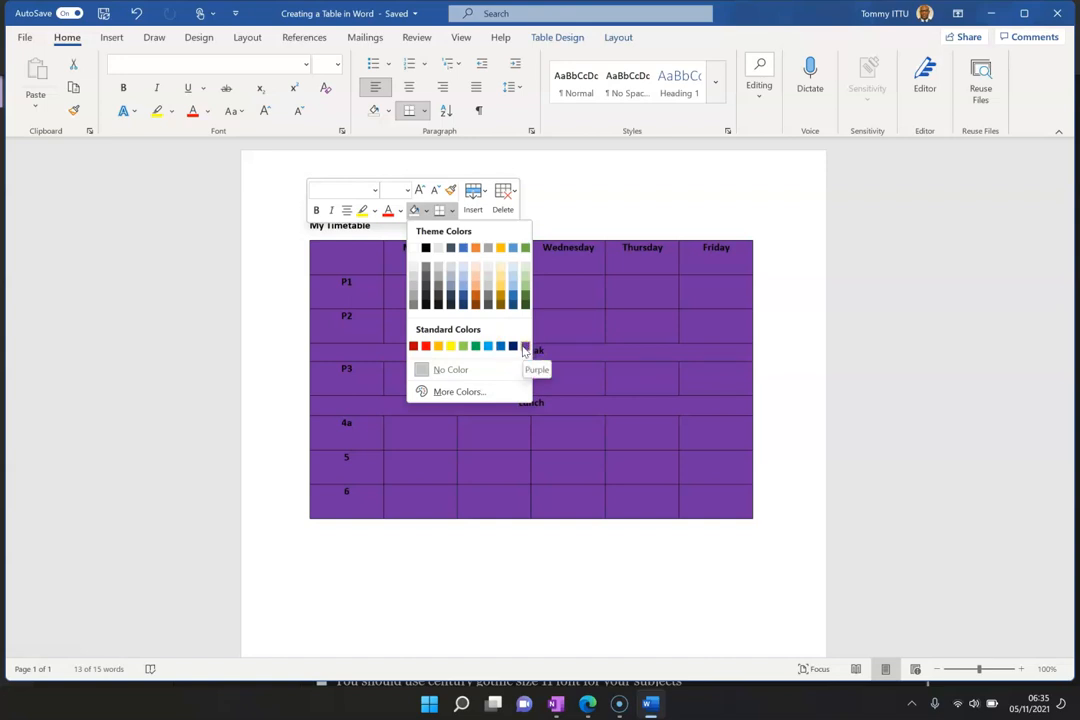
click(482, 391)
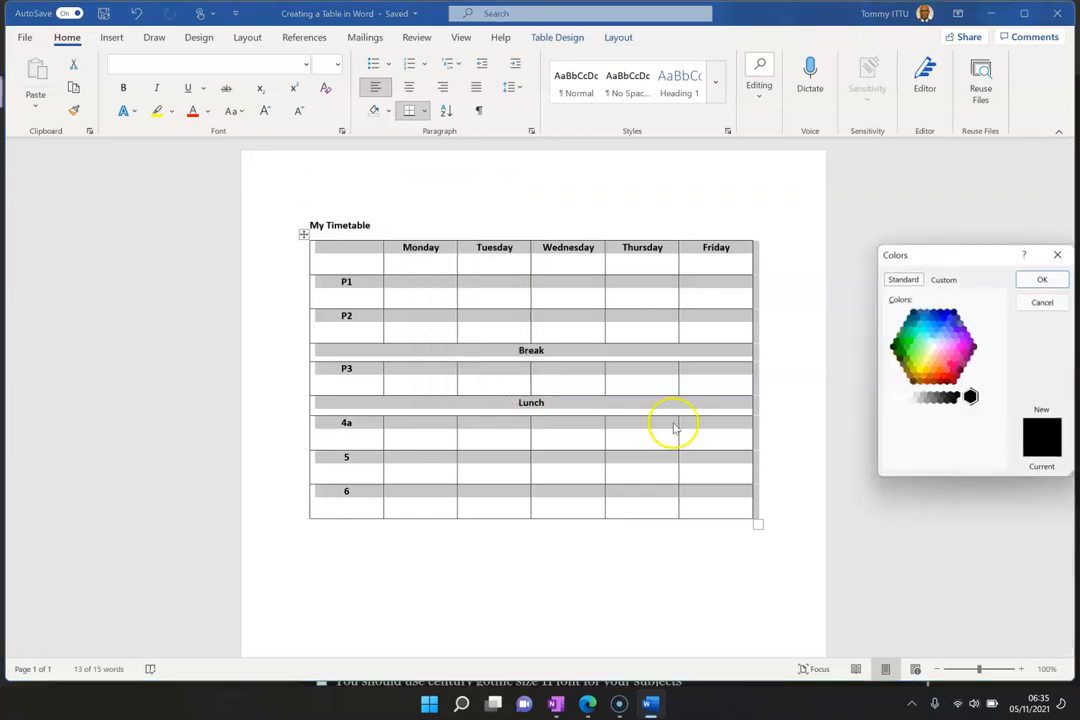
click(948, 335)
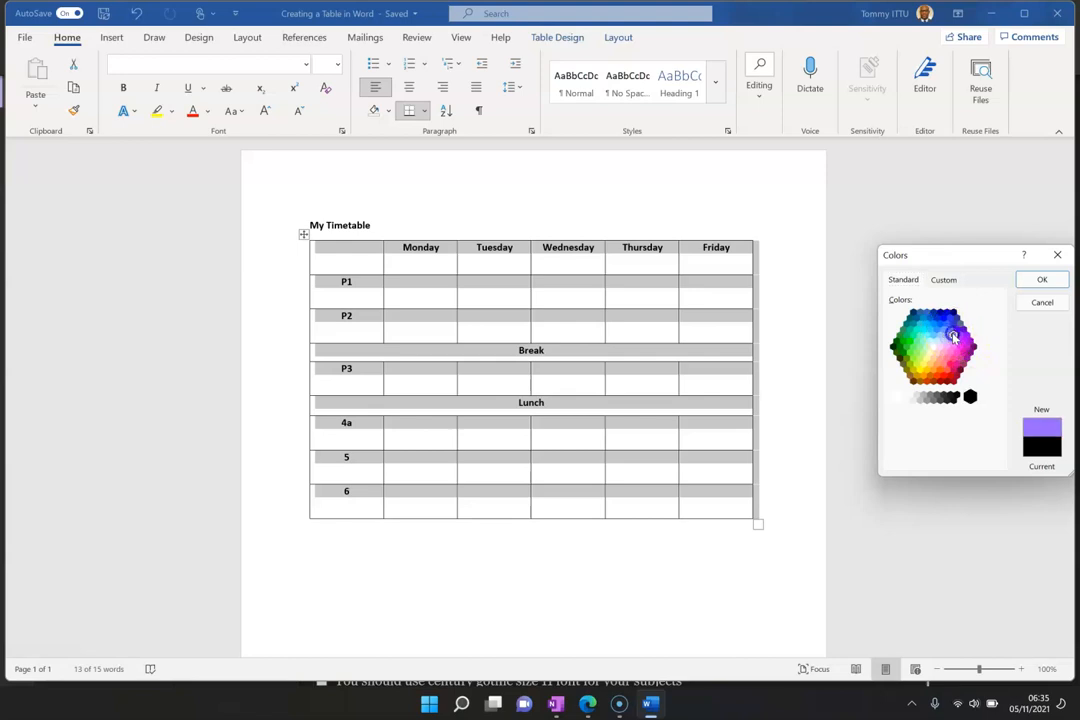
click(1040, 281)
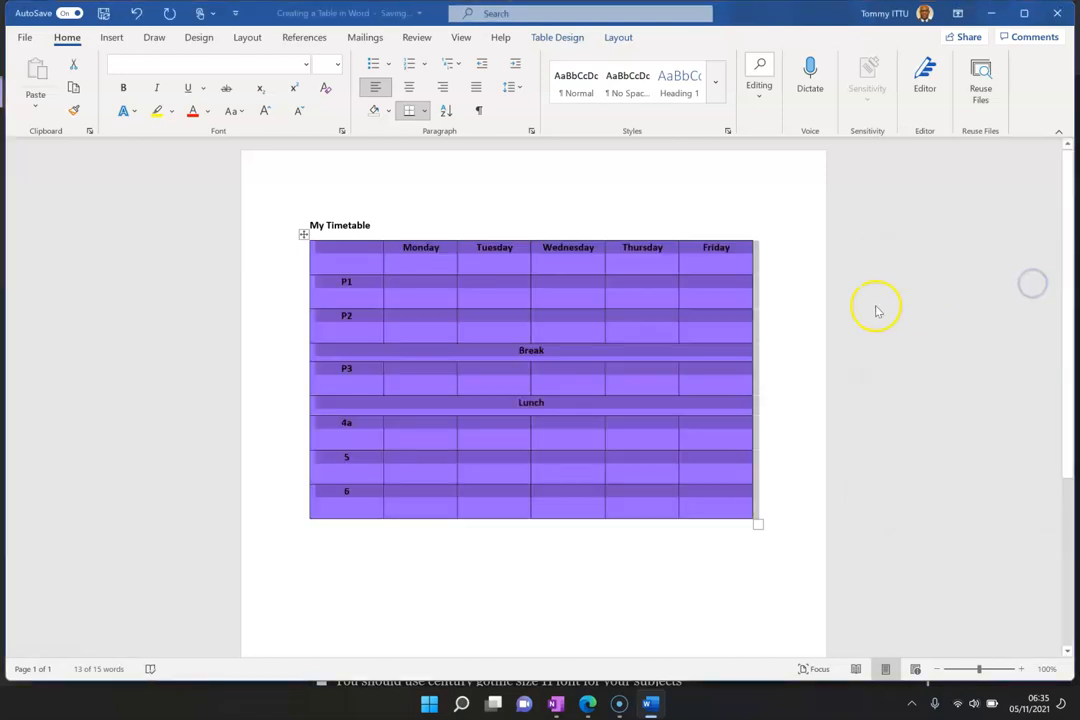
click(571, 364)
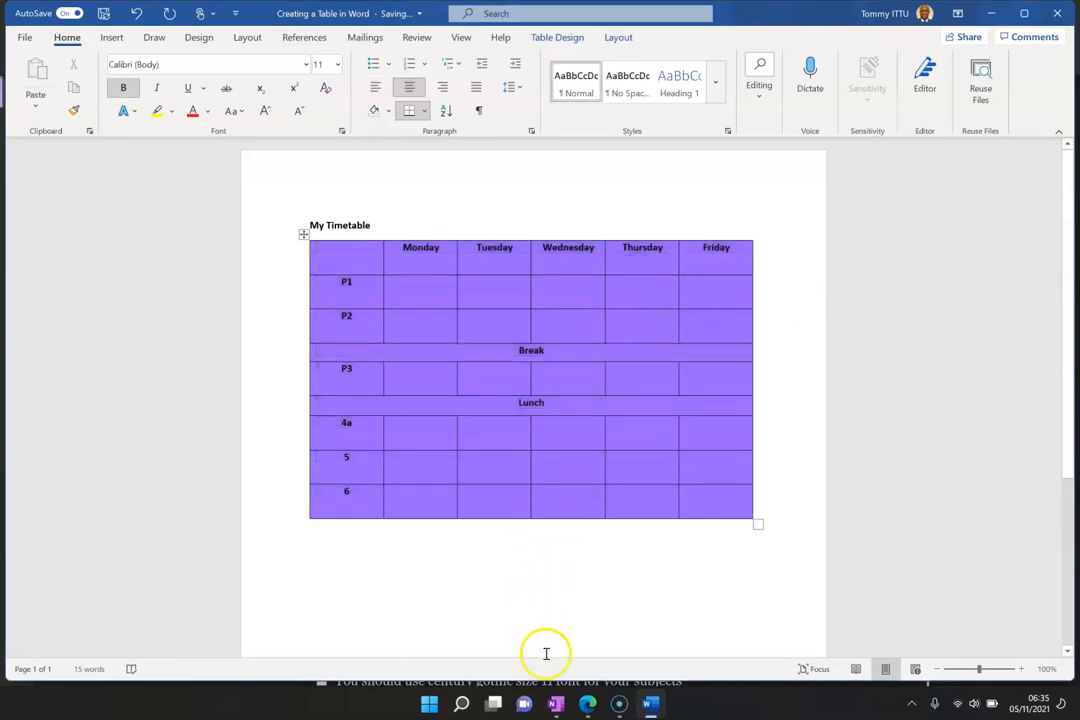
Compare with the OneNote example and change the shading of the whole table to a lighter purple from the extended palette
click(556, 704)
click(556, 704)
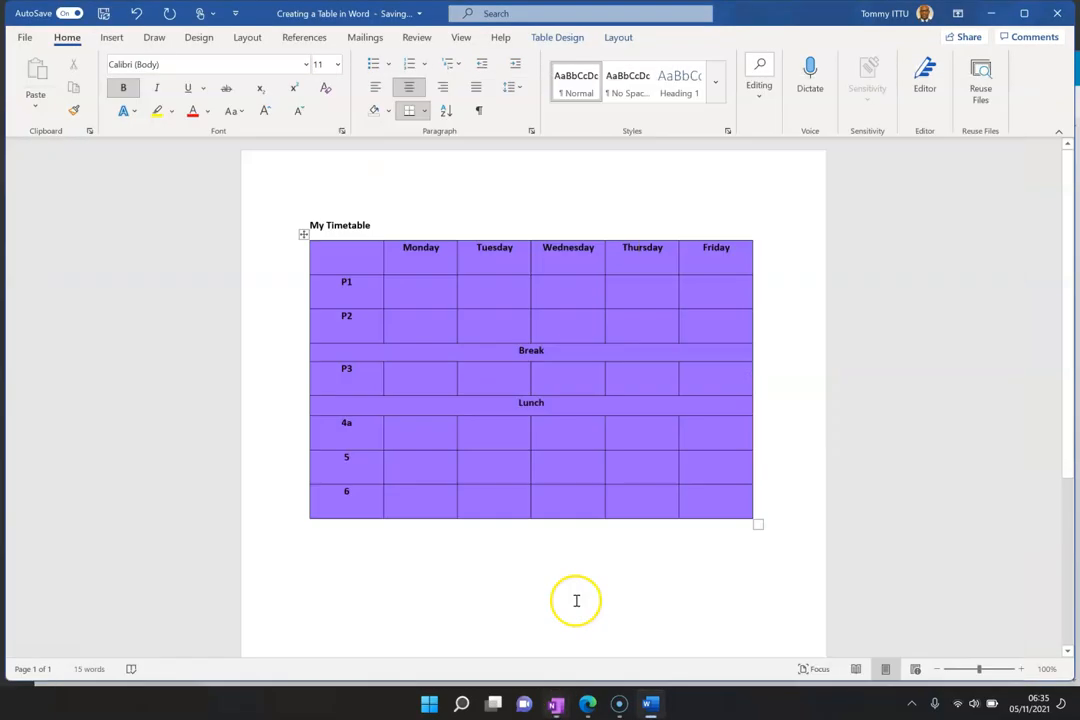
click(303, 234)
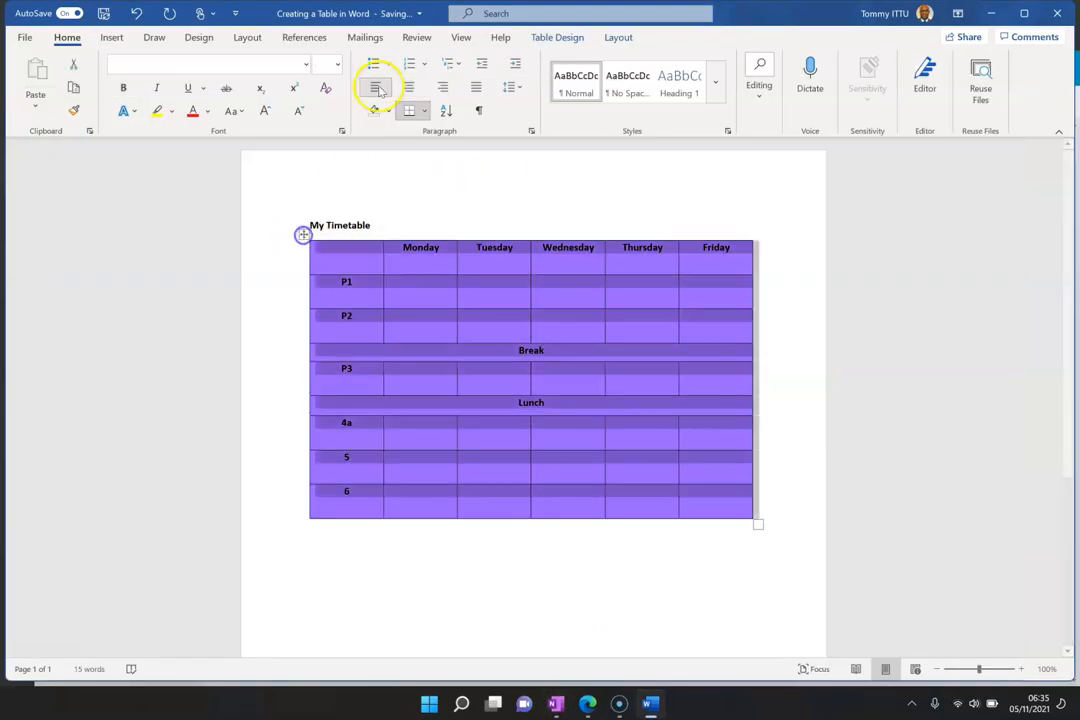
click(389, 112)
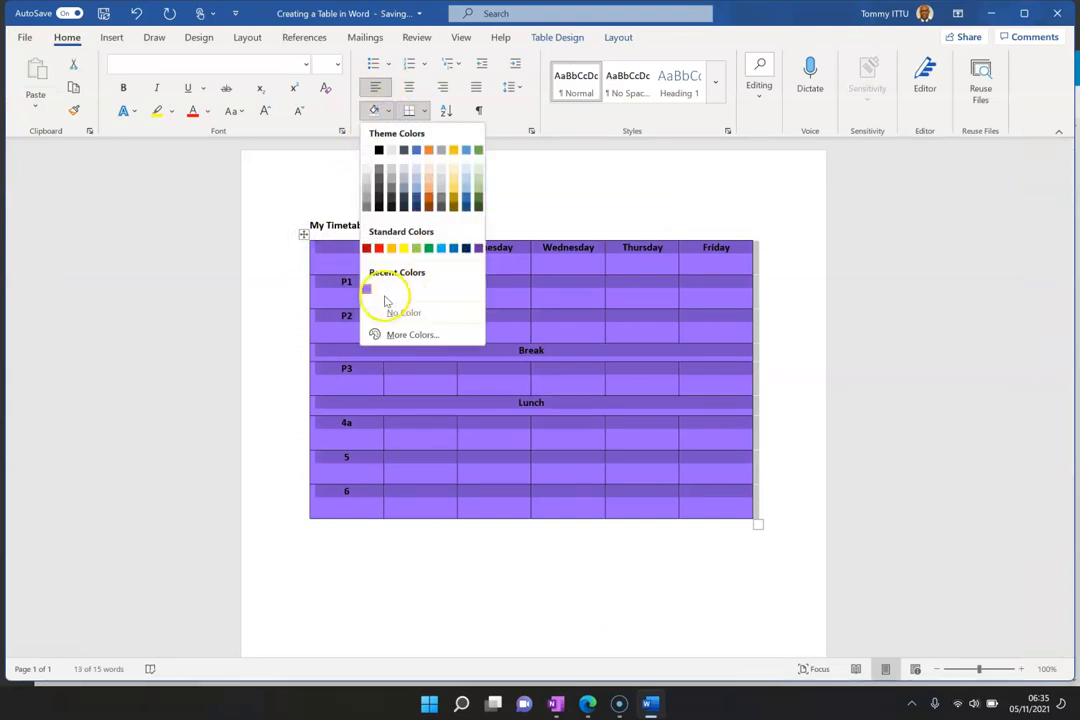
click(399, 337)
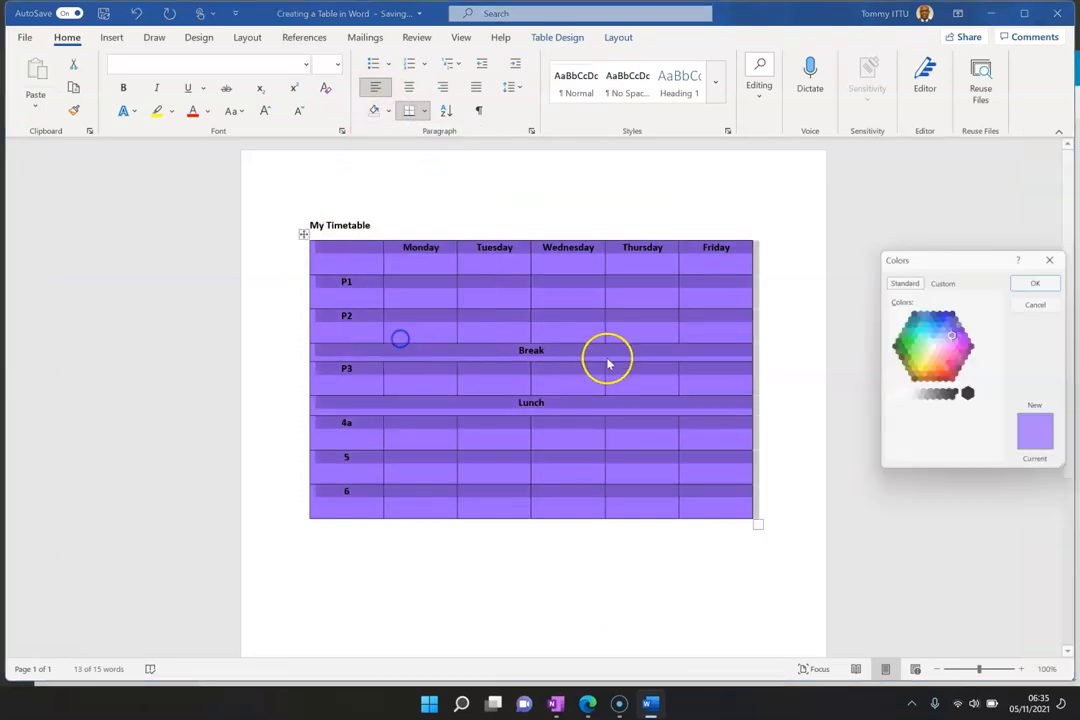
click(953, 337)
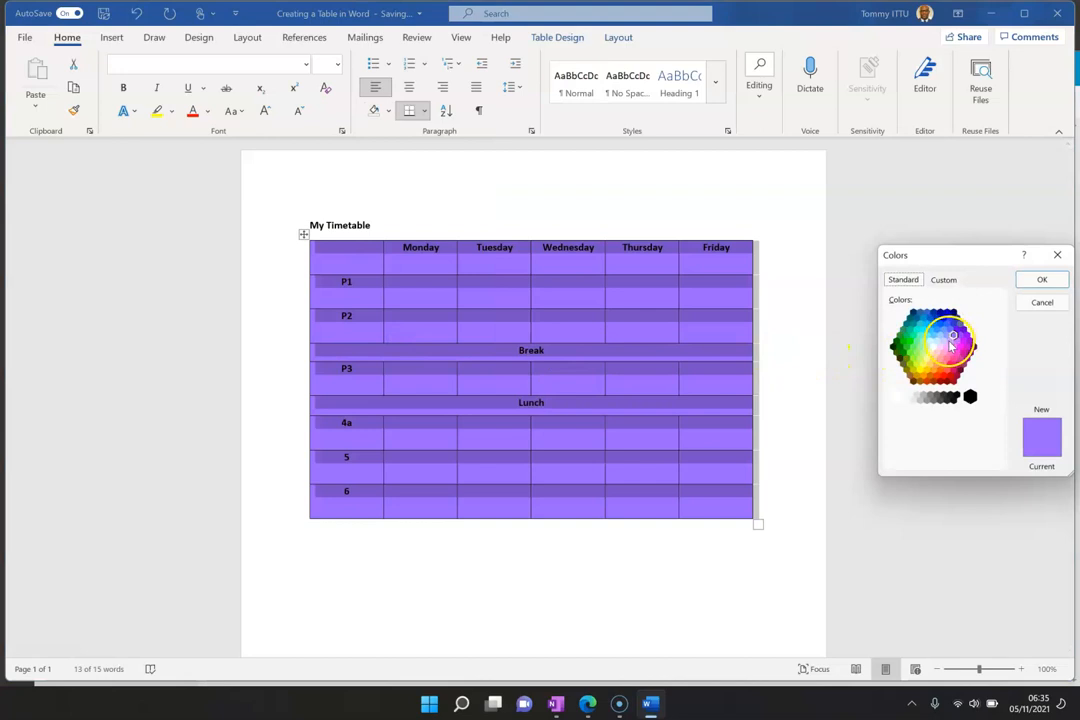
click(949, 342)
click(956, 342)
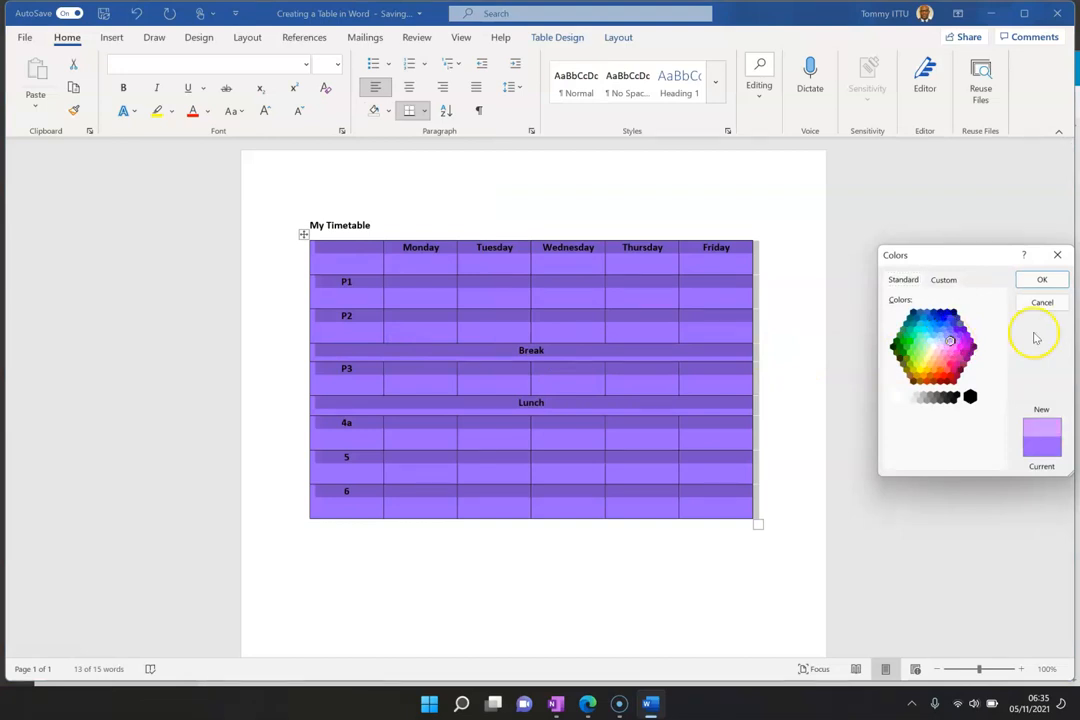
click(1041, 280)
click(513, 558)
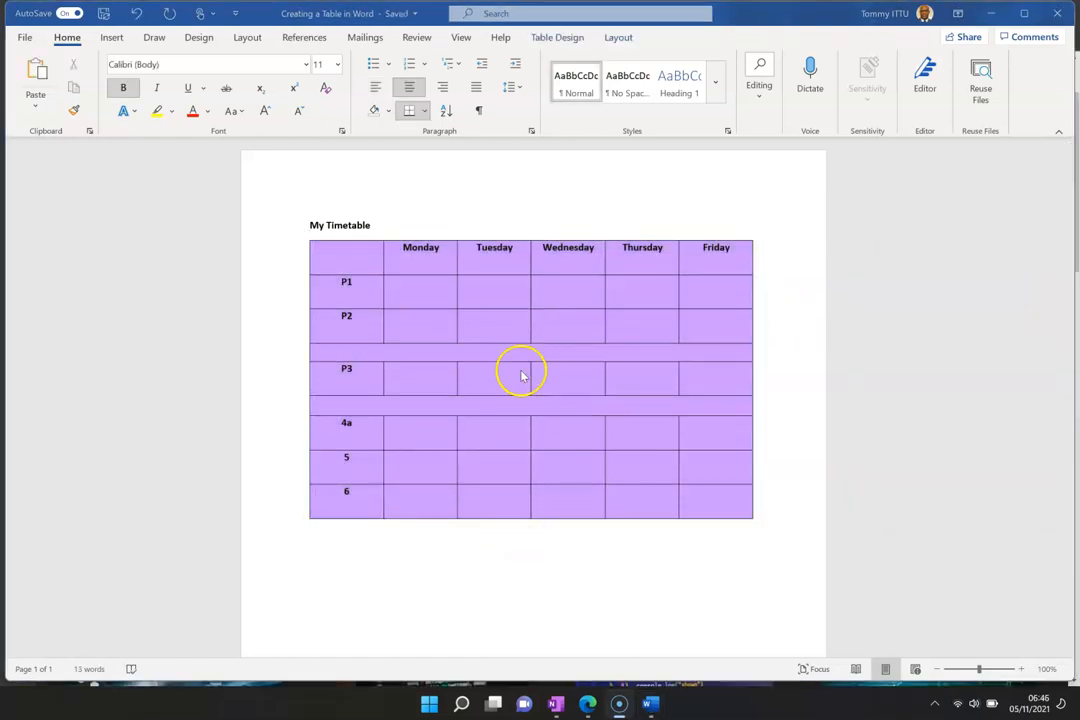
Fill the P1 row from Monday to Friday with the subjects PE, Maths, English, RE and CS
click(419, 281)
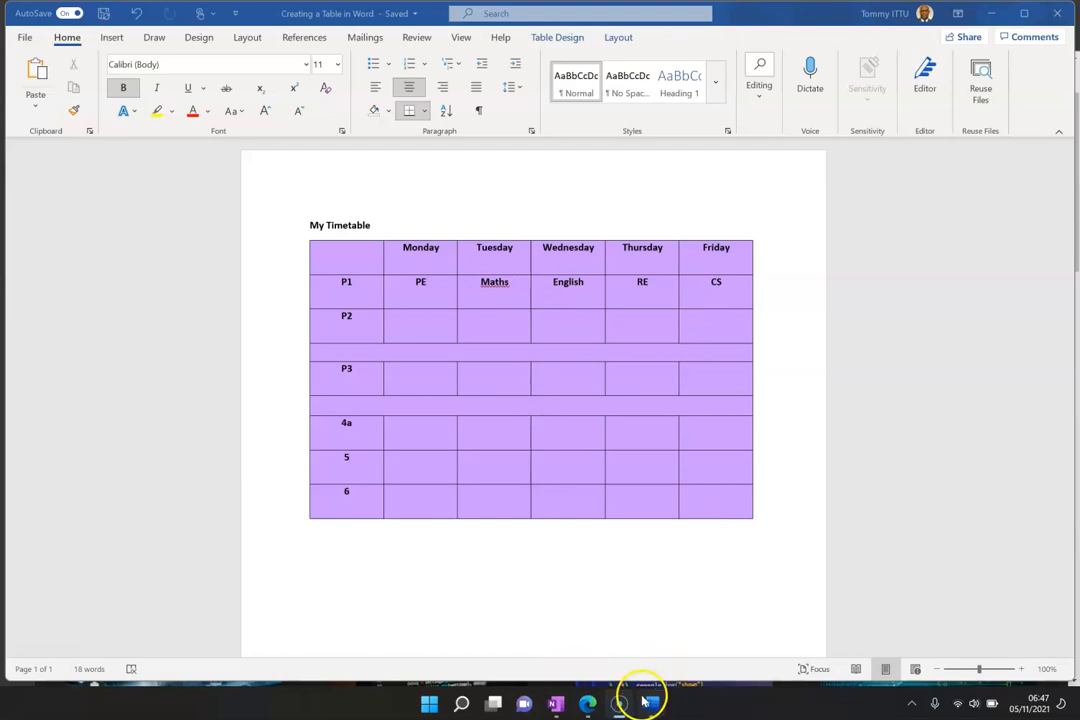
Switch to the Edge browser, open google.com in a new tab and search Google Images for "computer science"
click(590, 702)
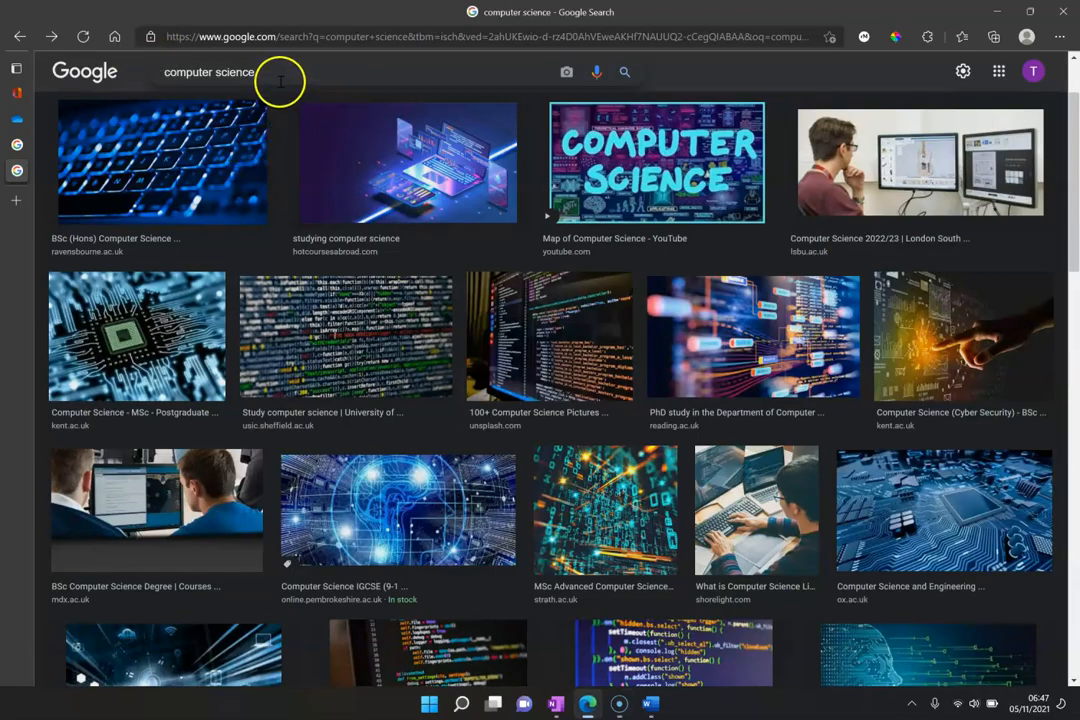
click(18, 202)
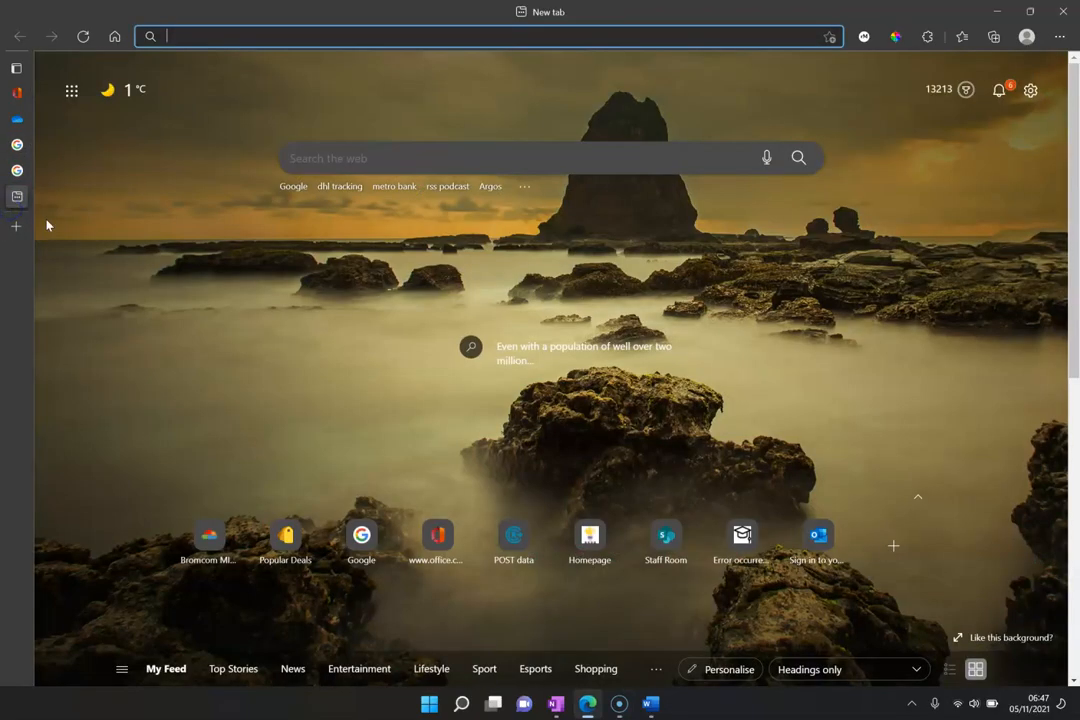
text(google.com)
key(Return)
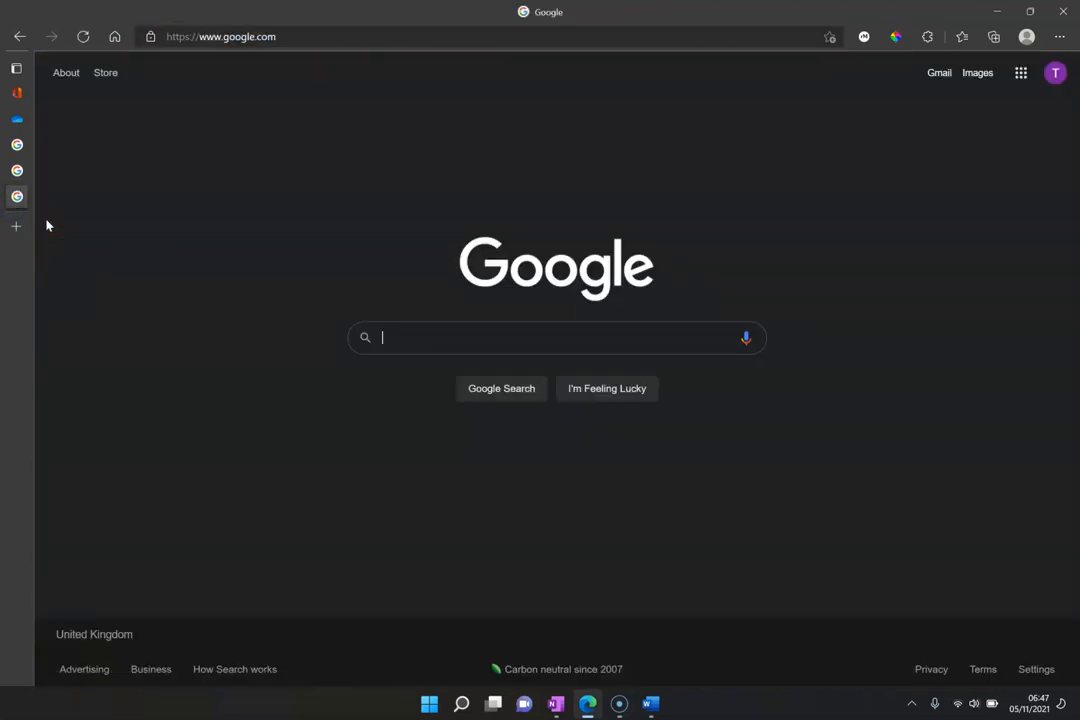
text(compute)
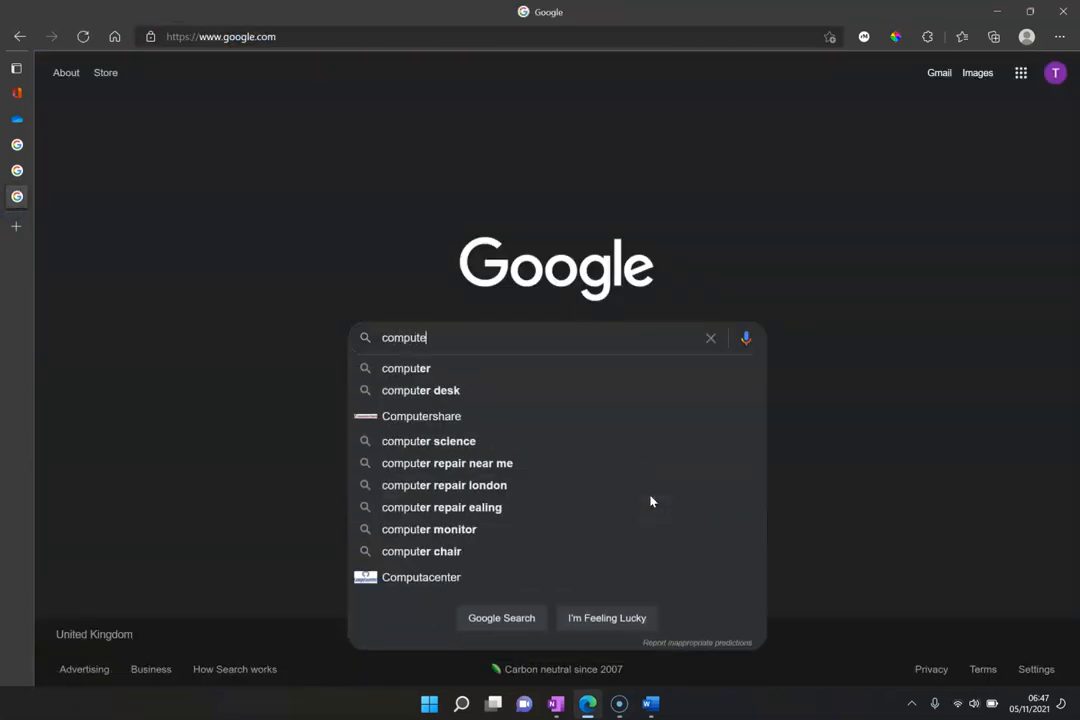
text(r science)
key(Return)
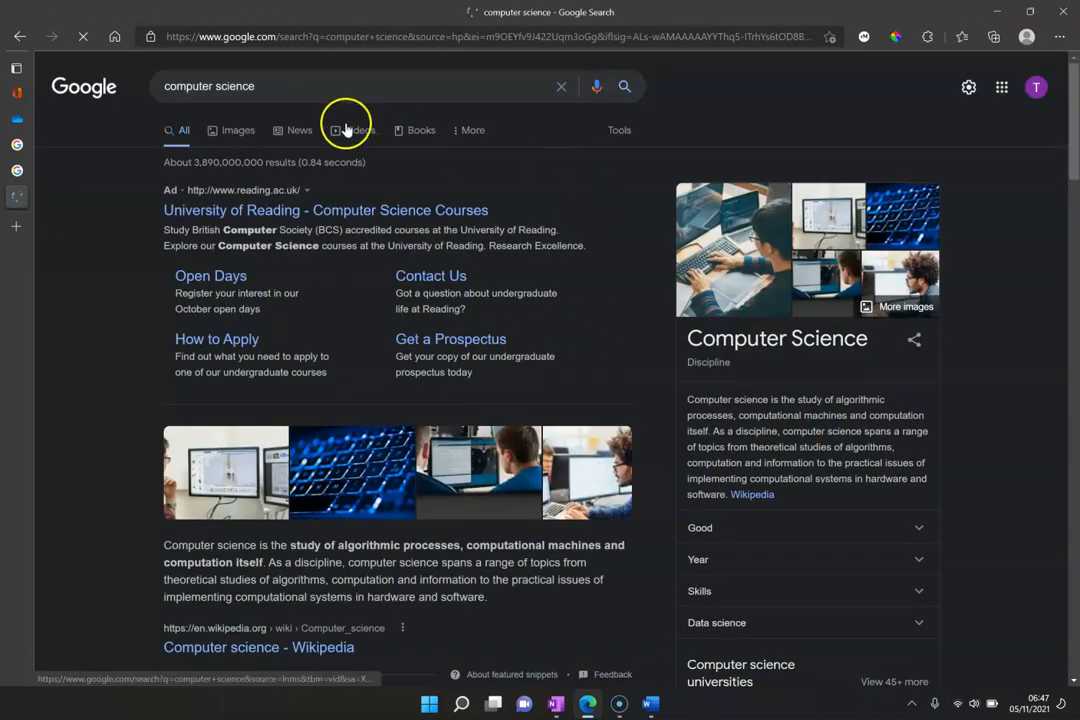
click(234, 135)
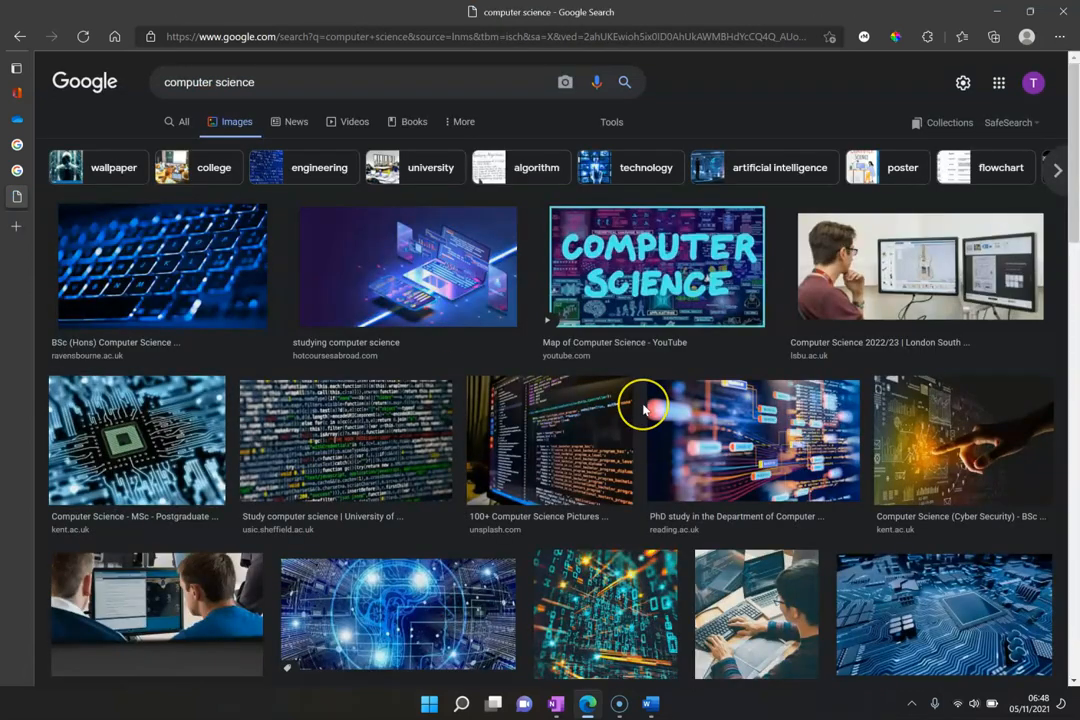
Copy the circuit-board chip image from the results and paste it on a new line beneath CS in Word's Friday P1 cell
click(129, 428)
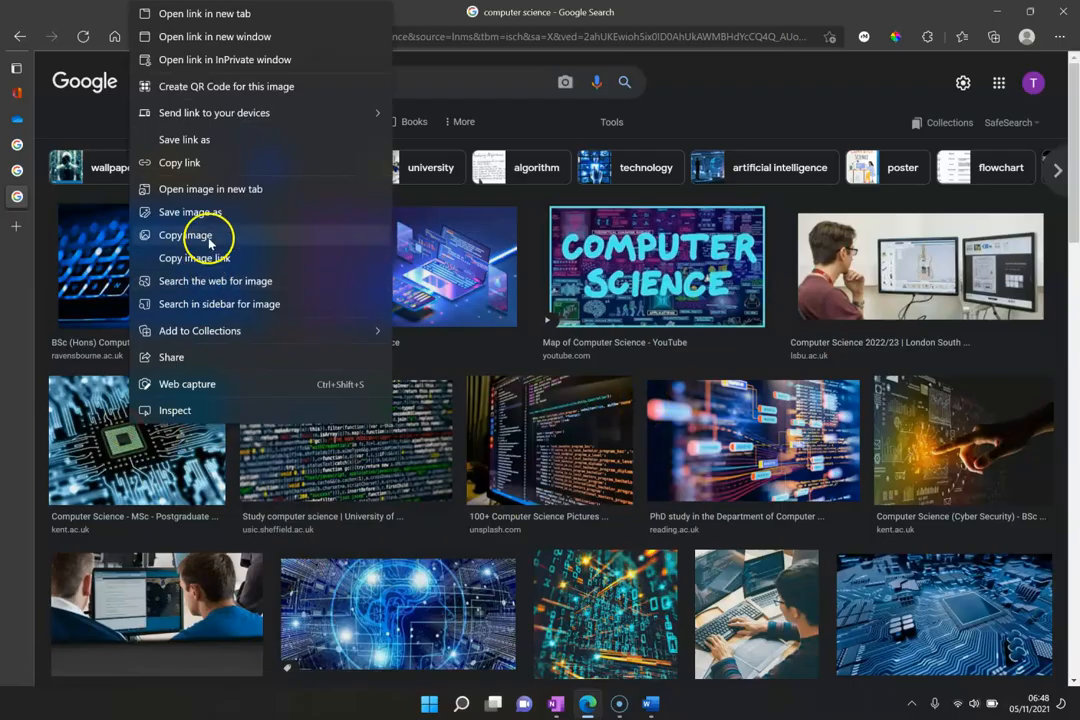
click(200, 236)
click(650, 704)
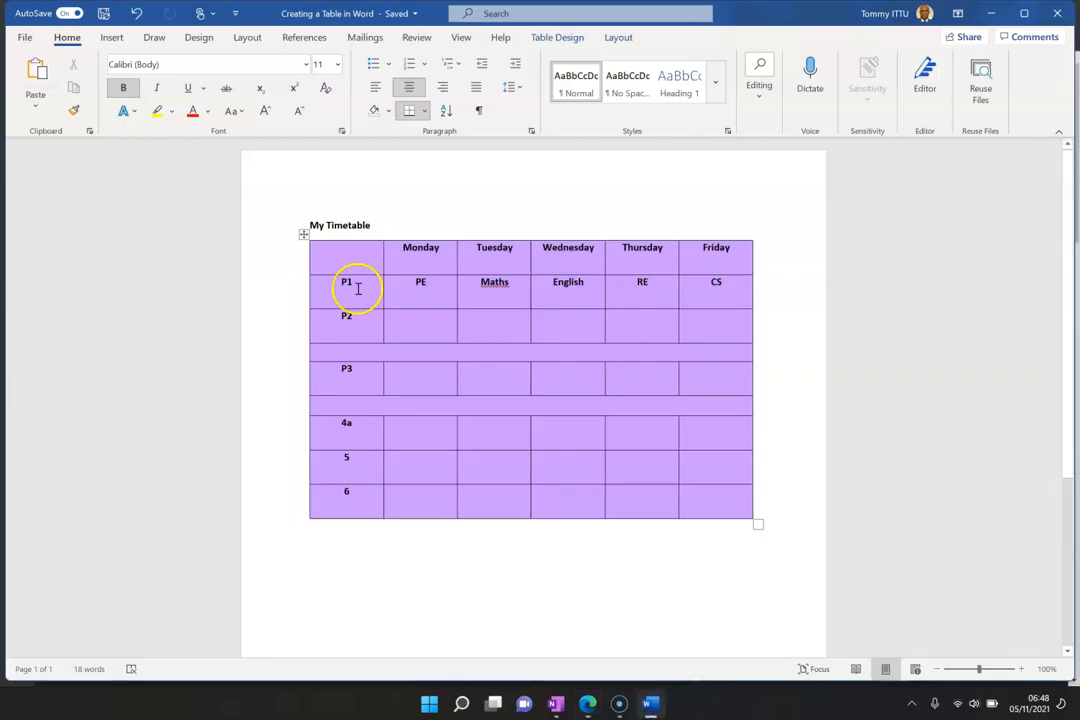
click(731, 284)
key(Return)
right_click(727, 290)
click(802, 371)
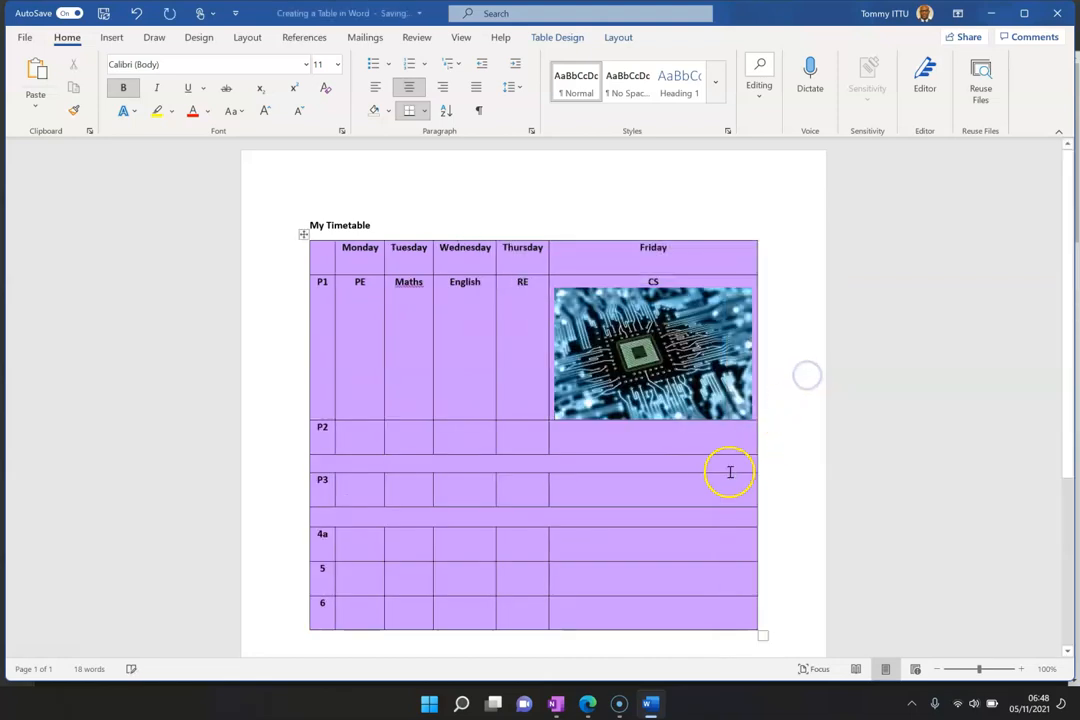
Shrink the chip picture proportionally until the Friday column is only slightly wider than the other weekday columns
click(716, 380)
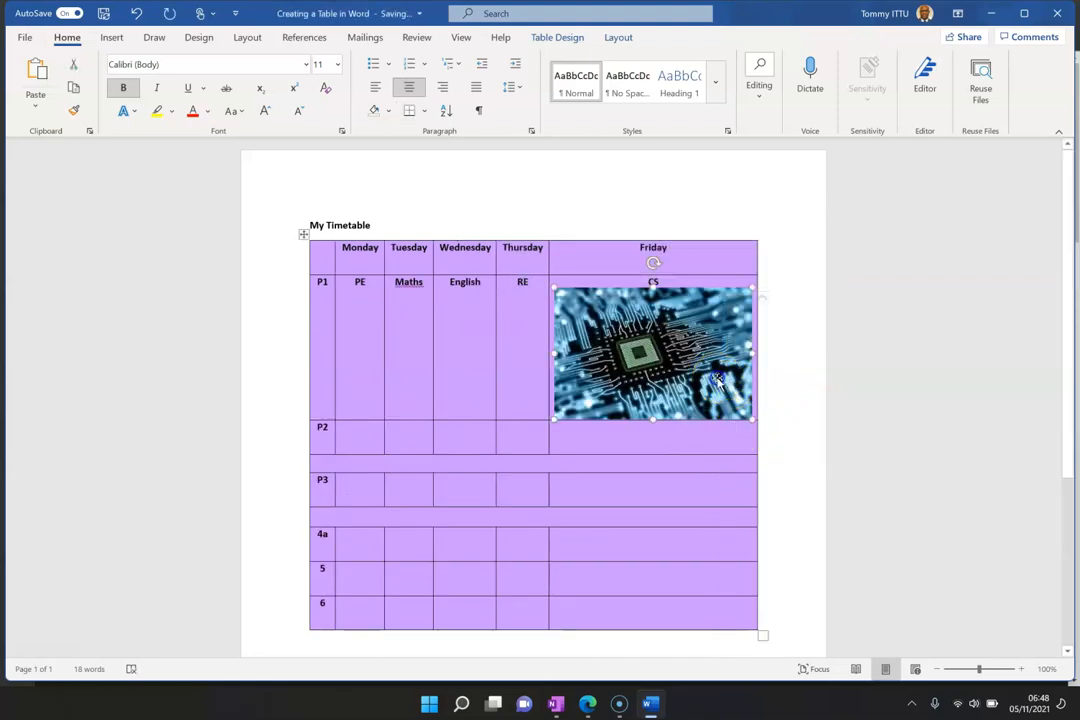
click(736, 416)
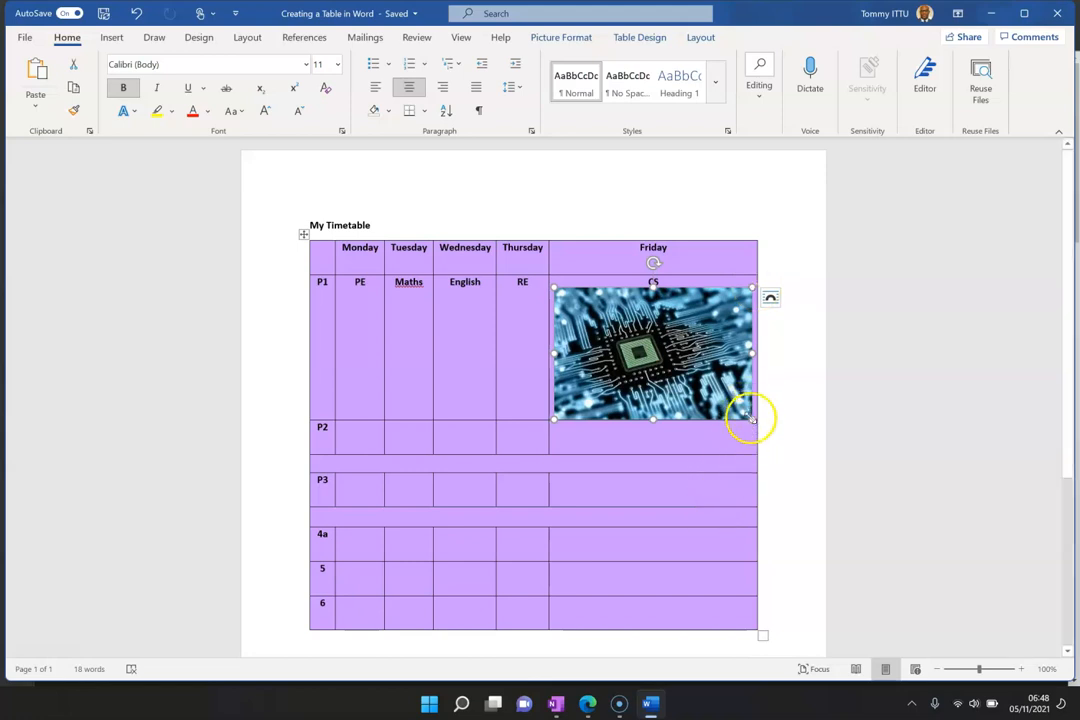
drag(750, 418, 717, 319)
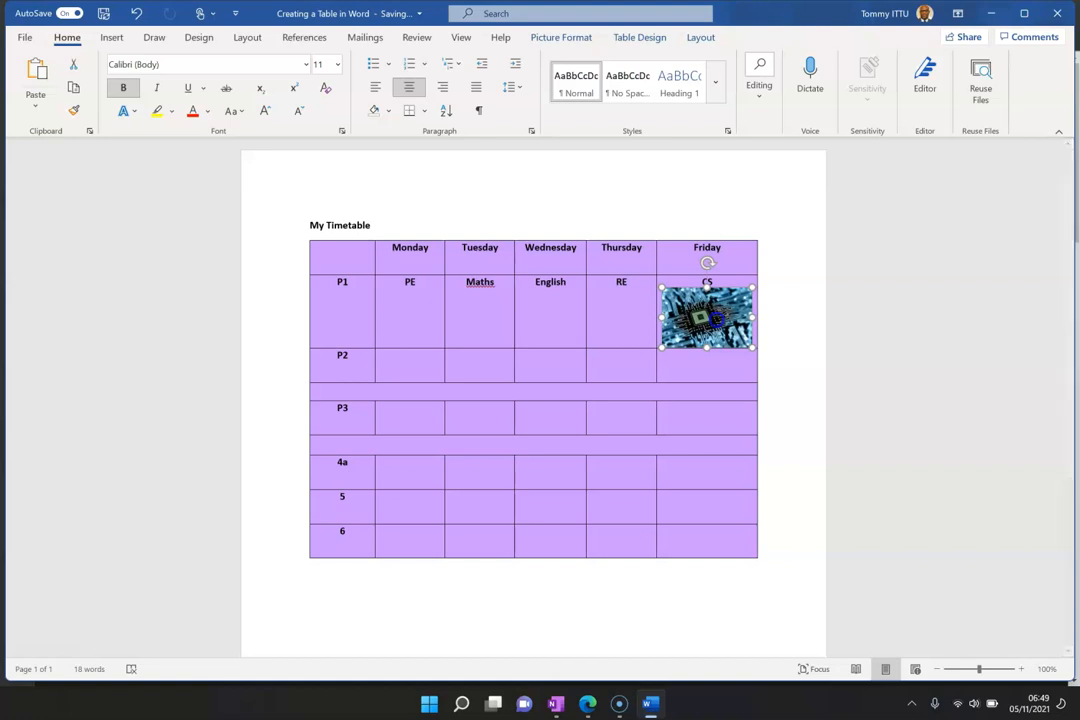
drag(753, 348, 741, 340)
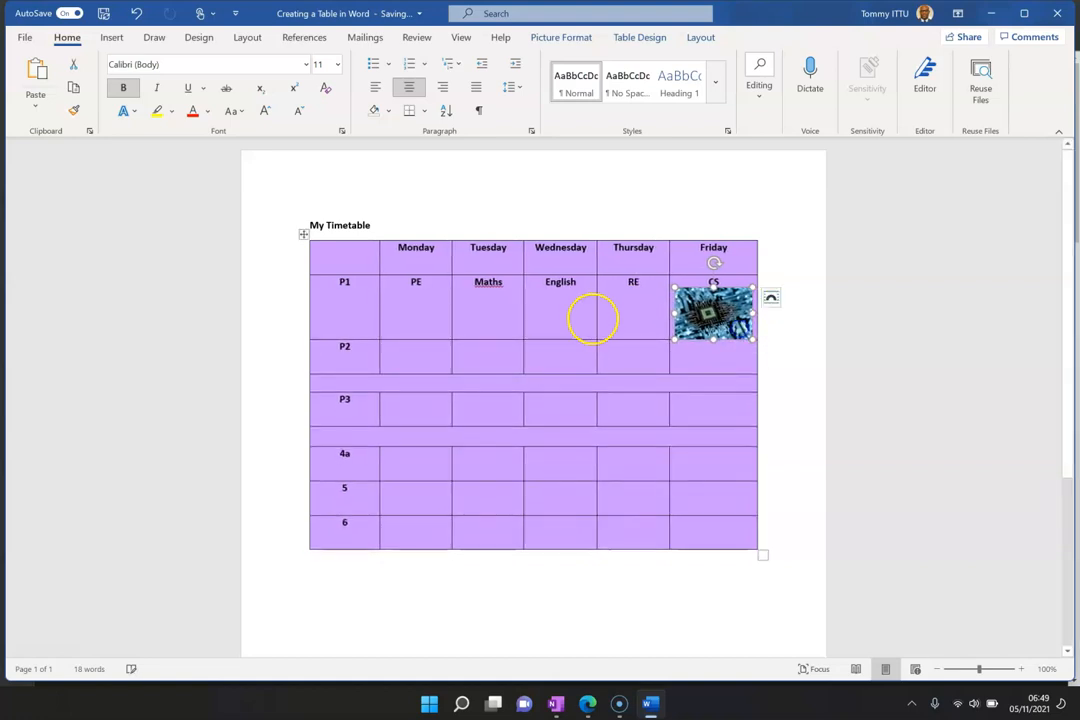
click(784, 256)
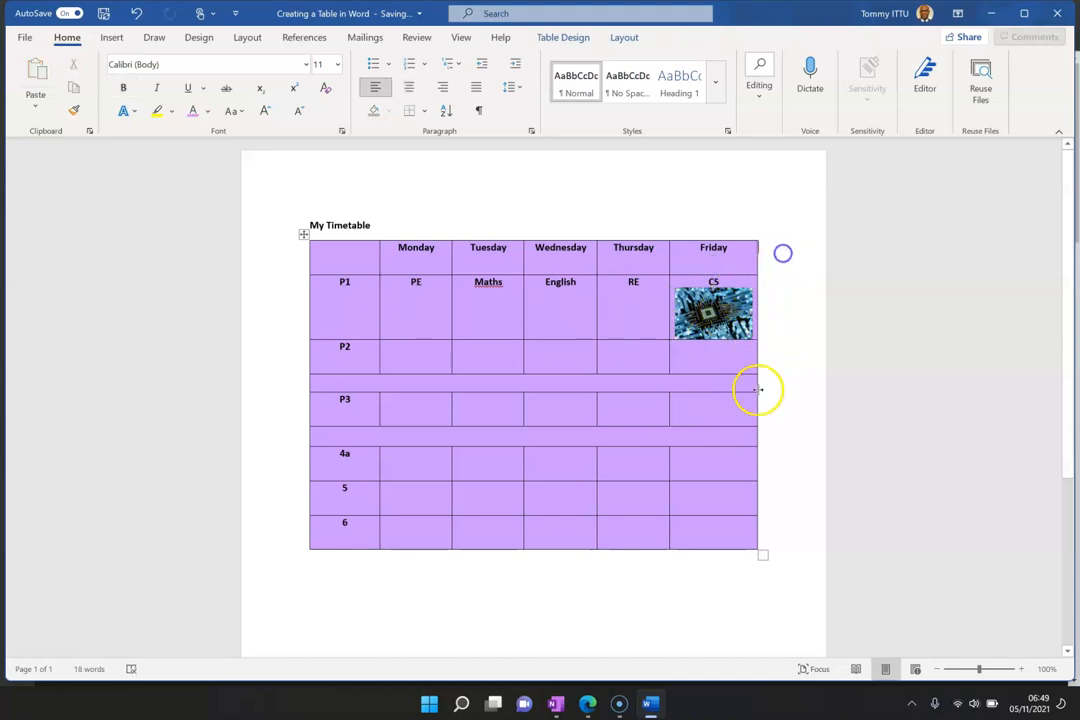
Enter CS in Monday's 4a cell and paste a copy of Friday P1's chip picture on a new line beneath it
click(430, 472)
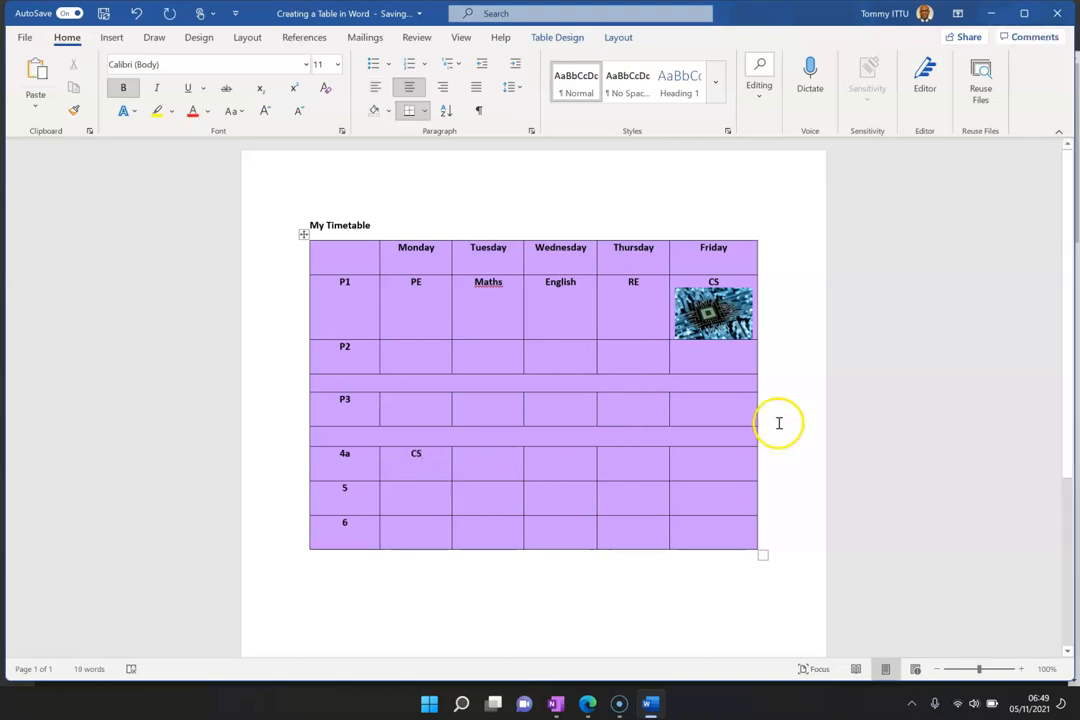
click(702, 313)
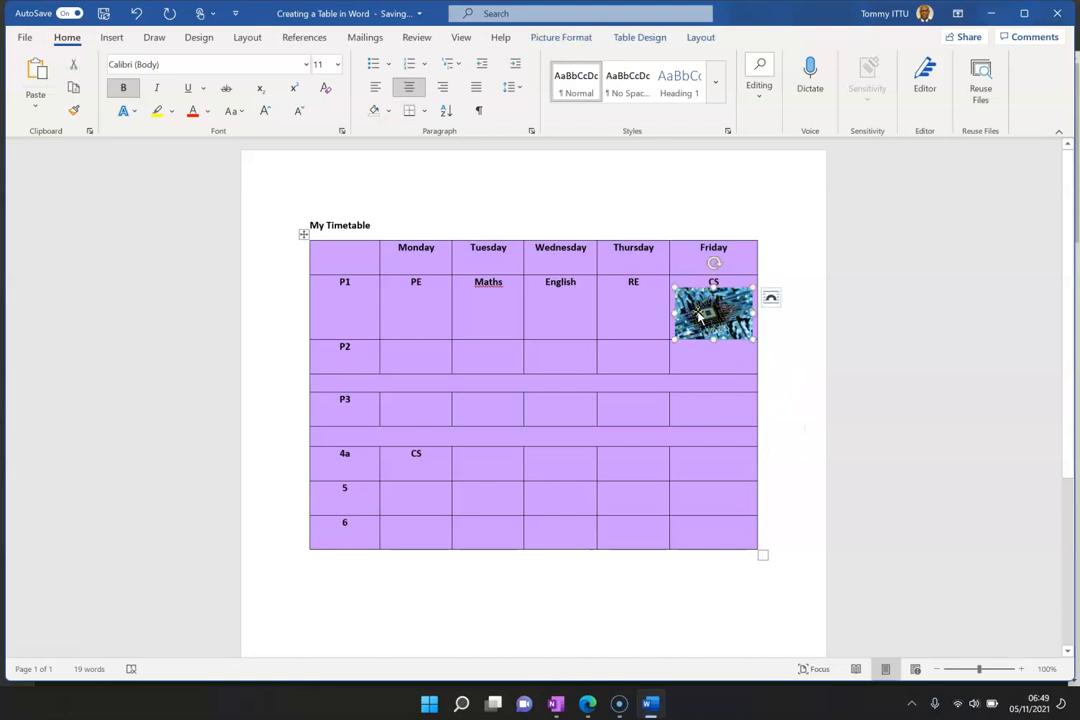
right_click(705, 313)
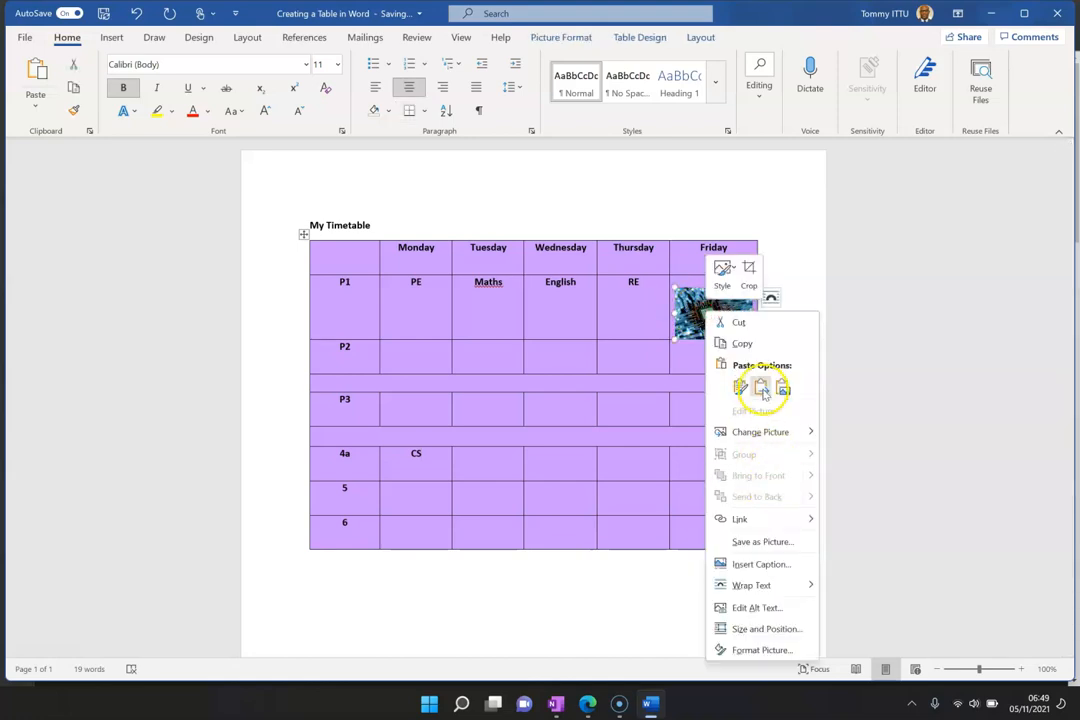
click(758, 345)
click(434, 454)
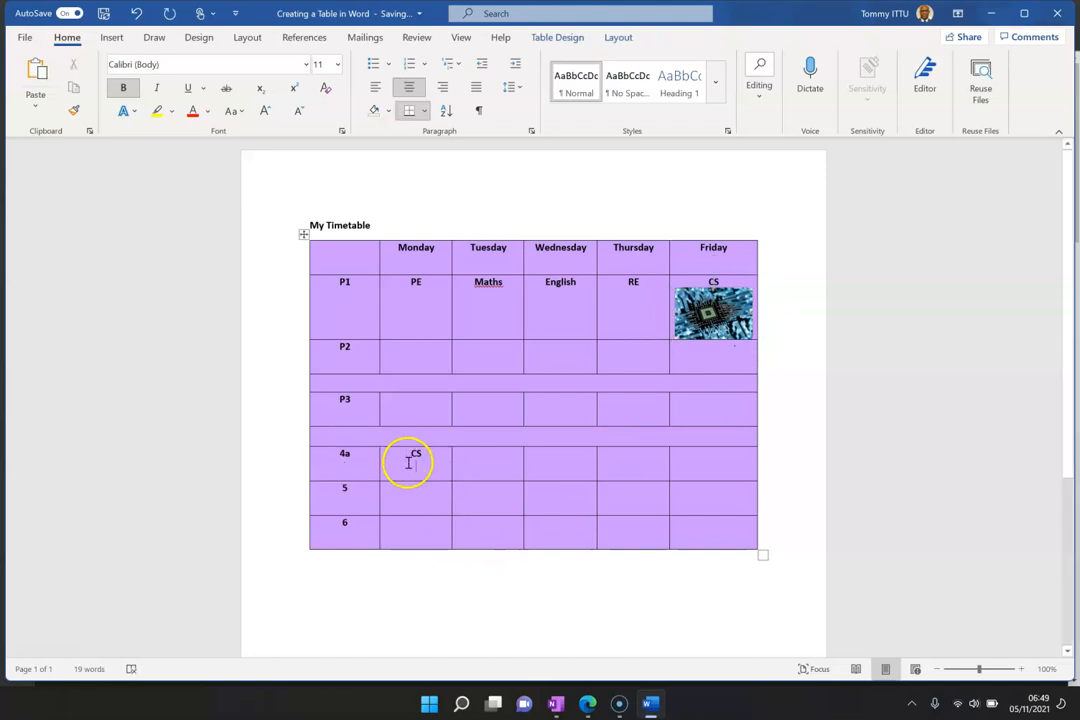
right_click(419, 468)
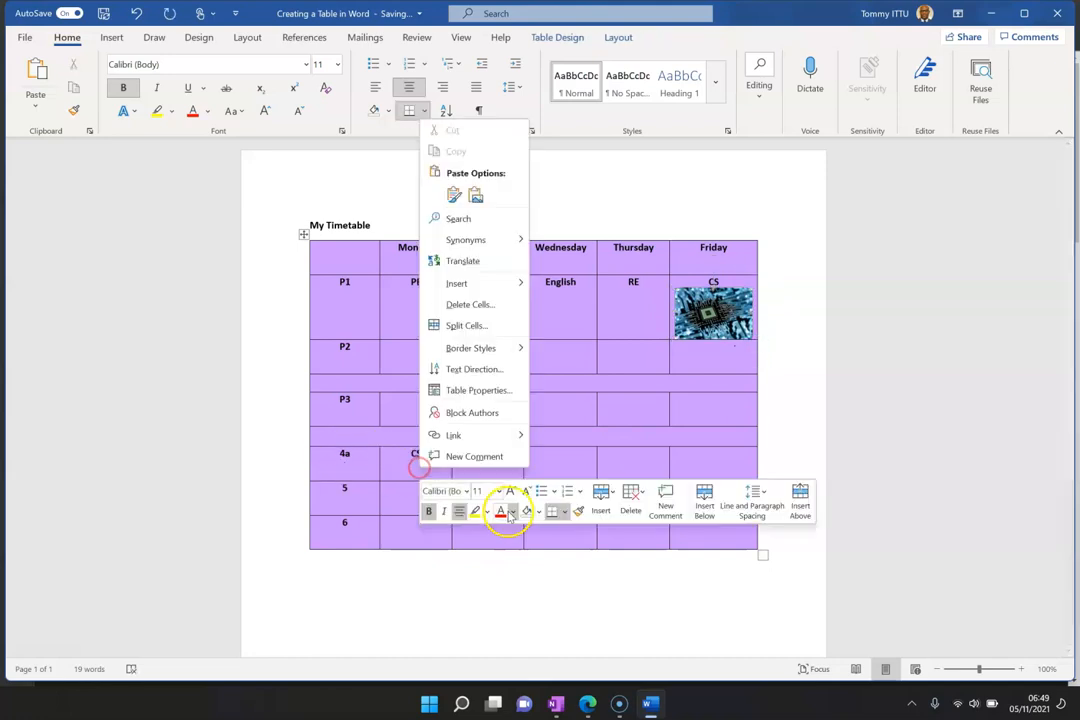
click(482, 193)
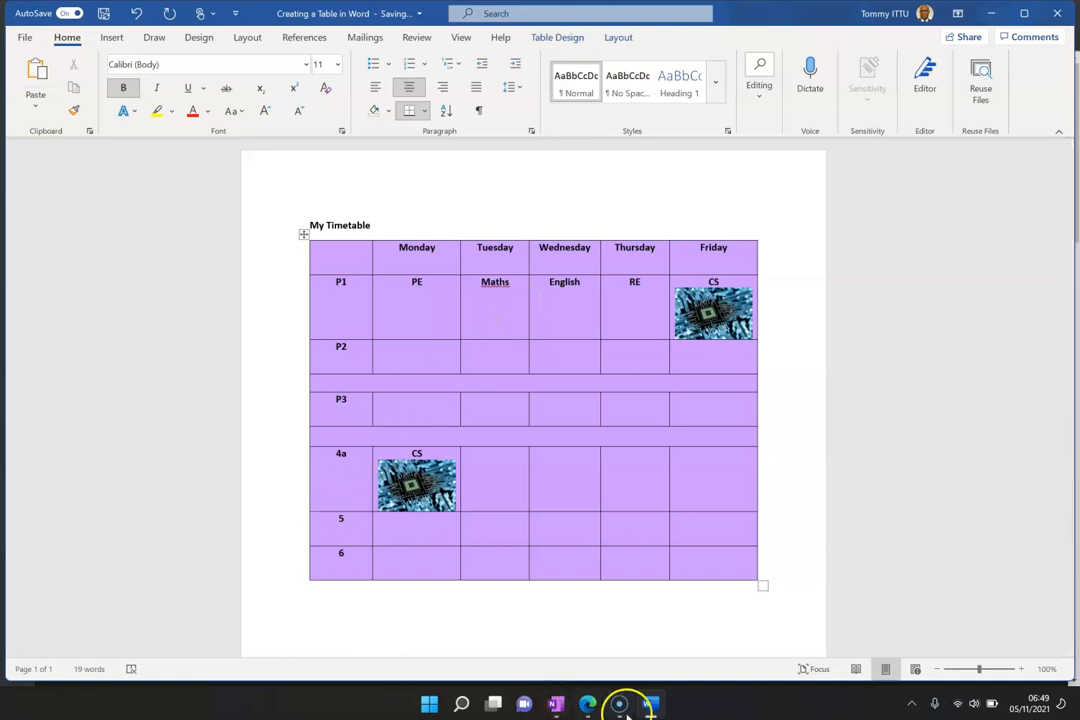
Switch to the Edge browser and replace the Google Images search with "maths"
click(586, 703)
click(250, 85)
key(ctrl+a)
text(maths)
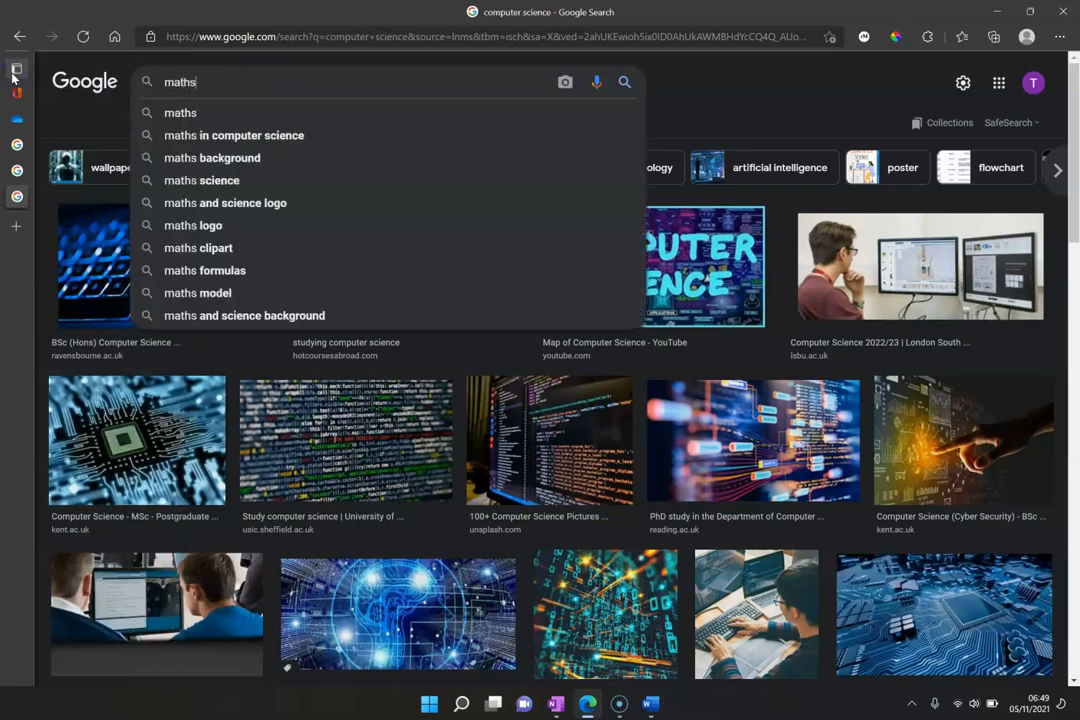
key(Return)
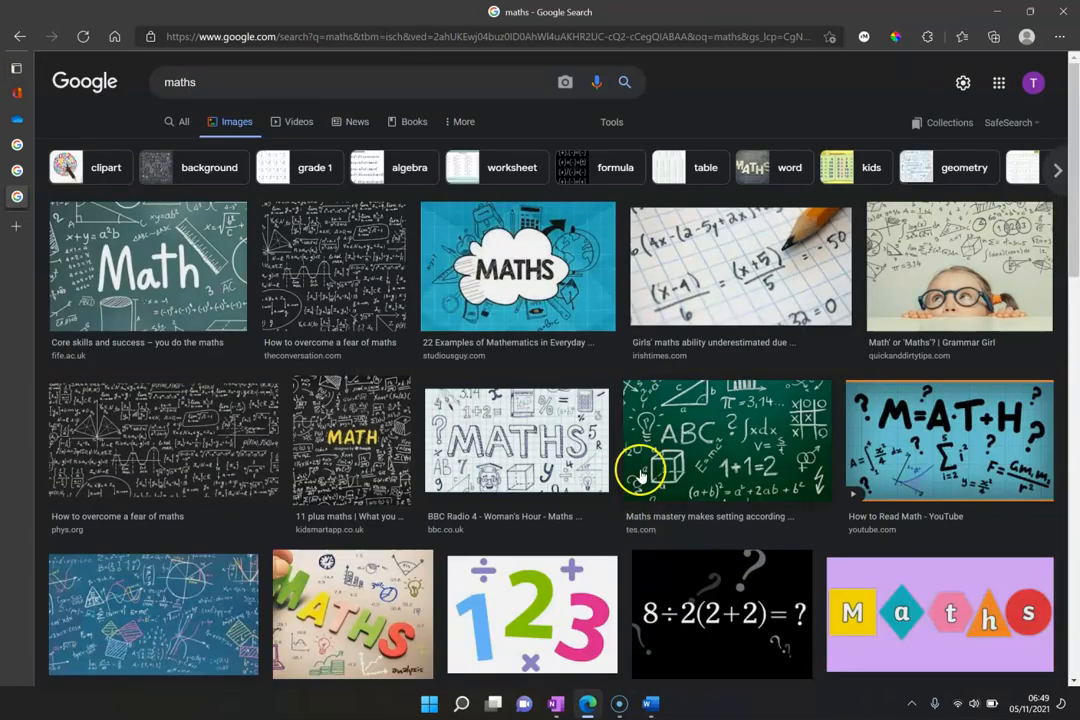
Copy the green chalkboard image showing ABC and 1+1=2 from the image results and switch back to Word
scroll(692, 570, down, 2)
scroll(692, 570, down, 1)
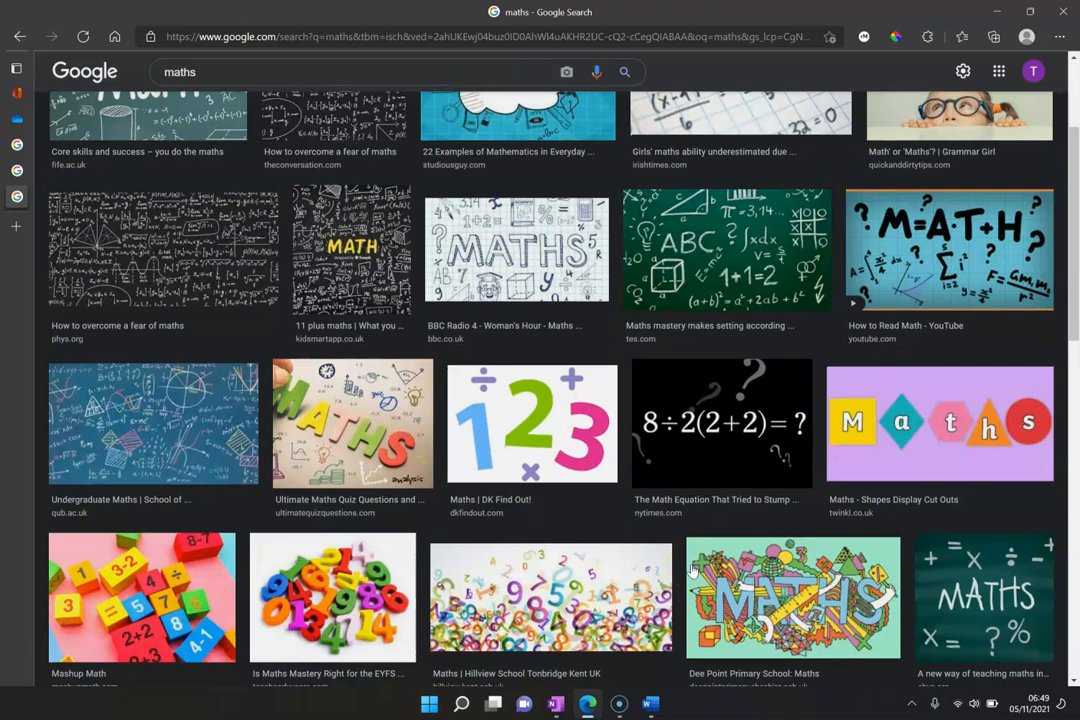
right_click(745, 237)
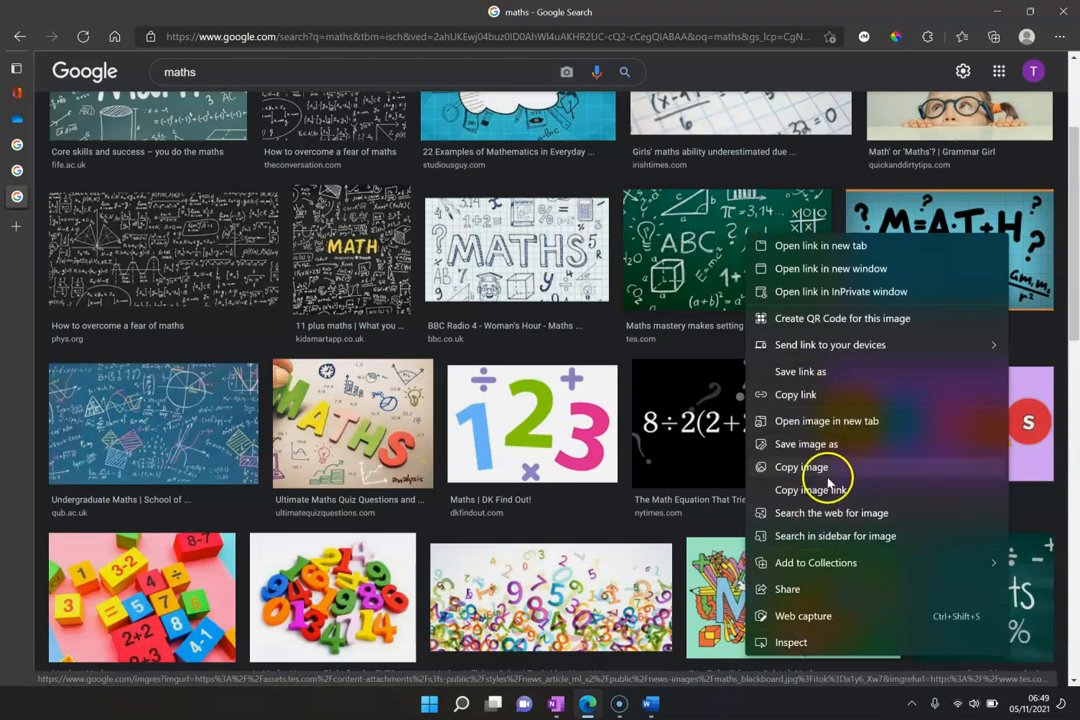
click(795, 467)
click(650, 703)
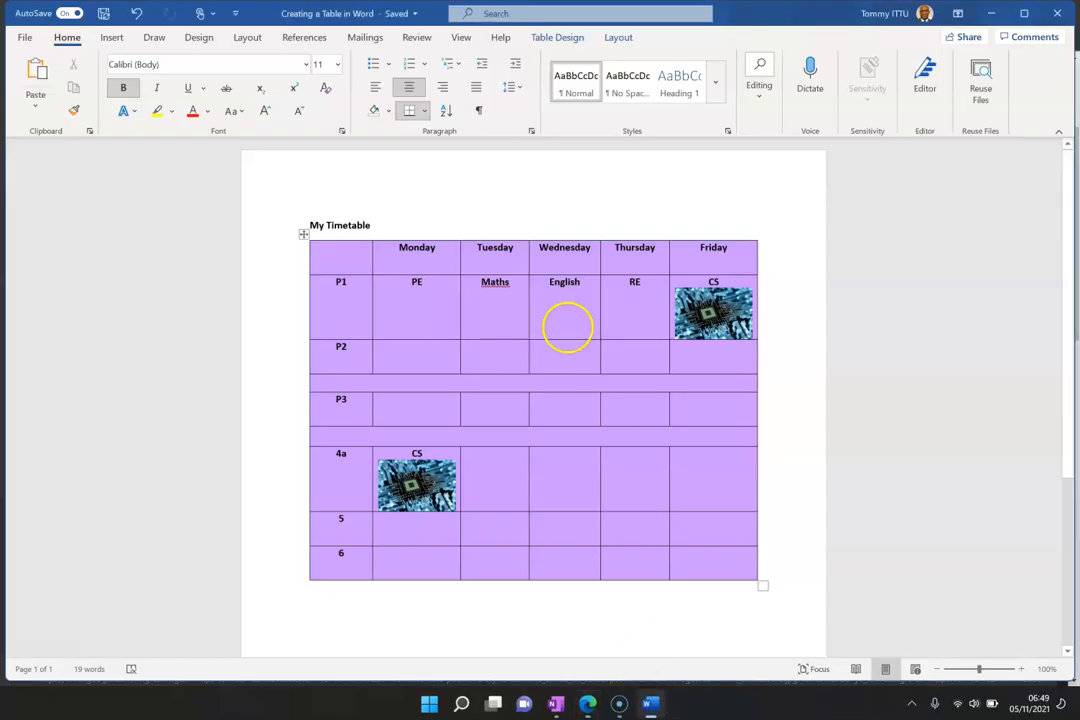
Paste the chalkboard picture on a new line beneath Maths in Tuesday's P1 cell and shrink it proportionally to about the chip picture's width
click(514, 285)
key(Return)
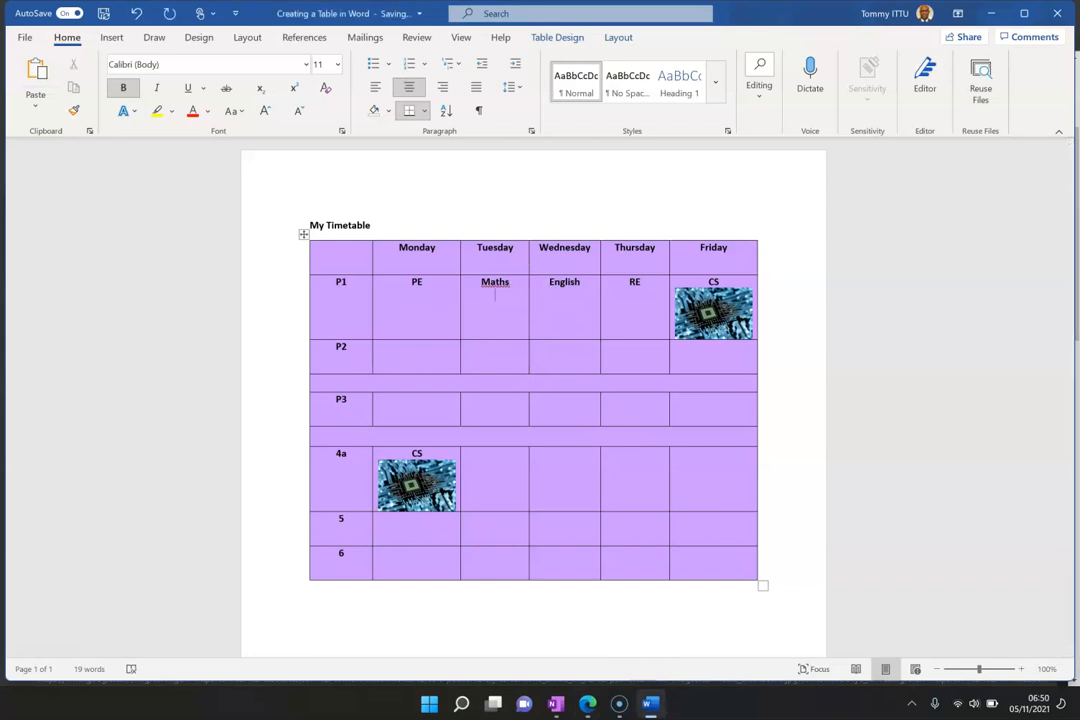
right_click(500, 300)
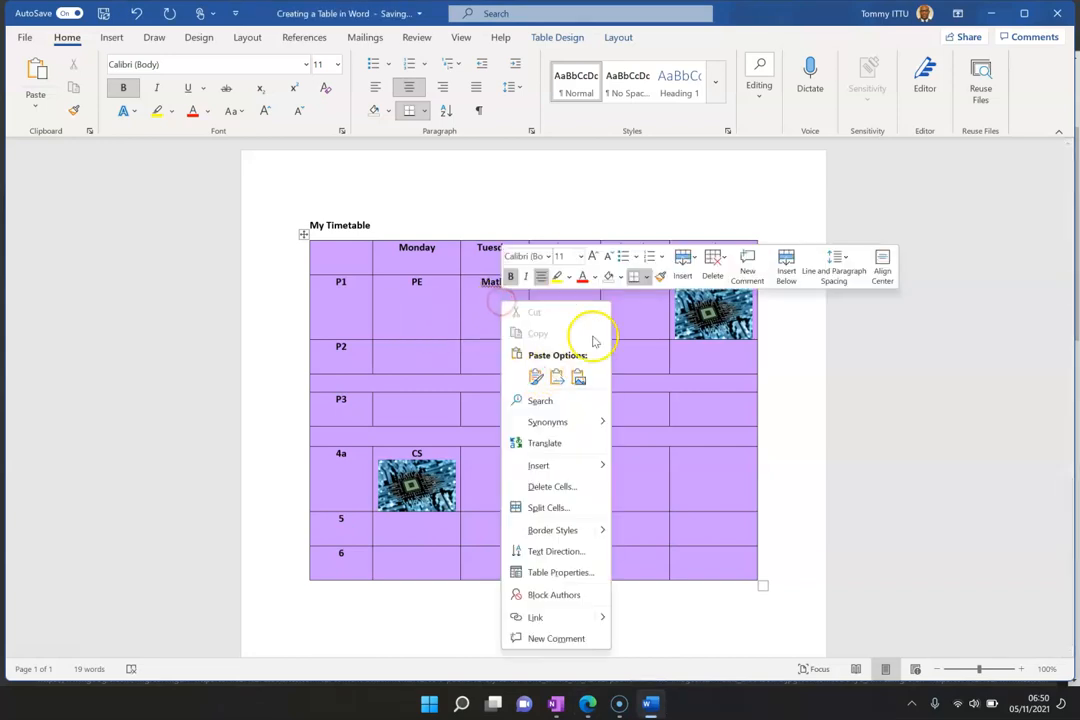
click(586, 376)
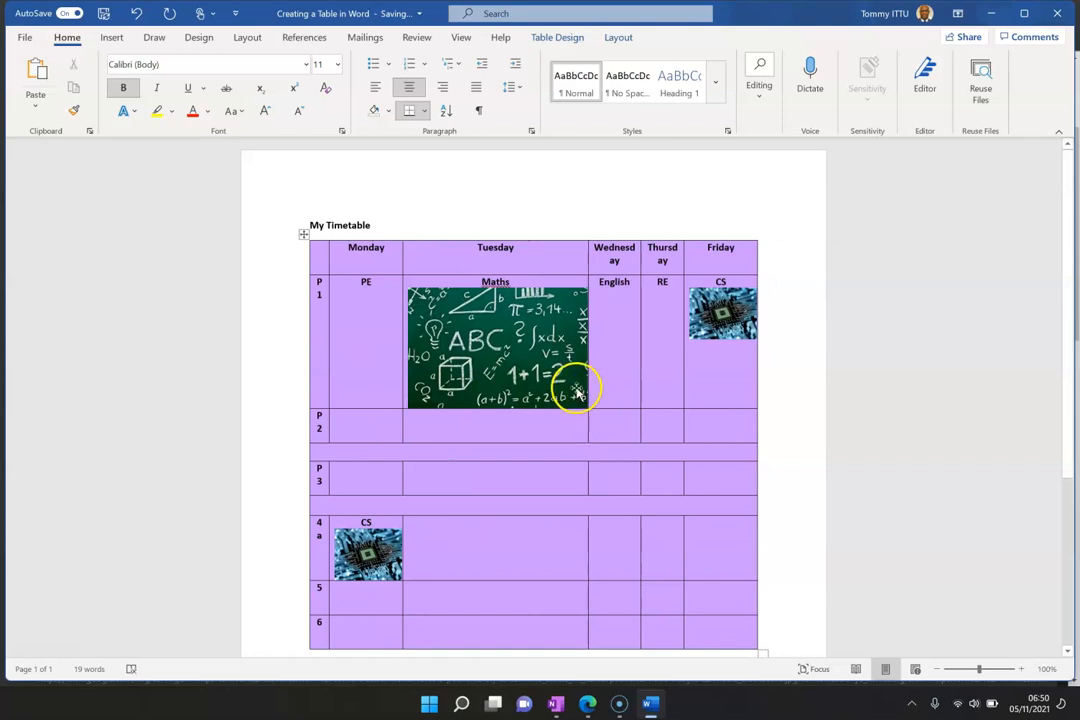
click(576, 388)
drag(619, 405, 480, 336)
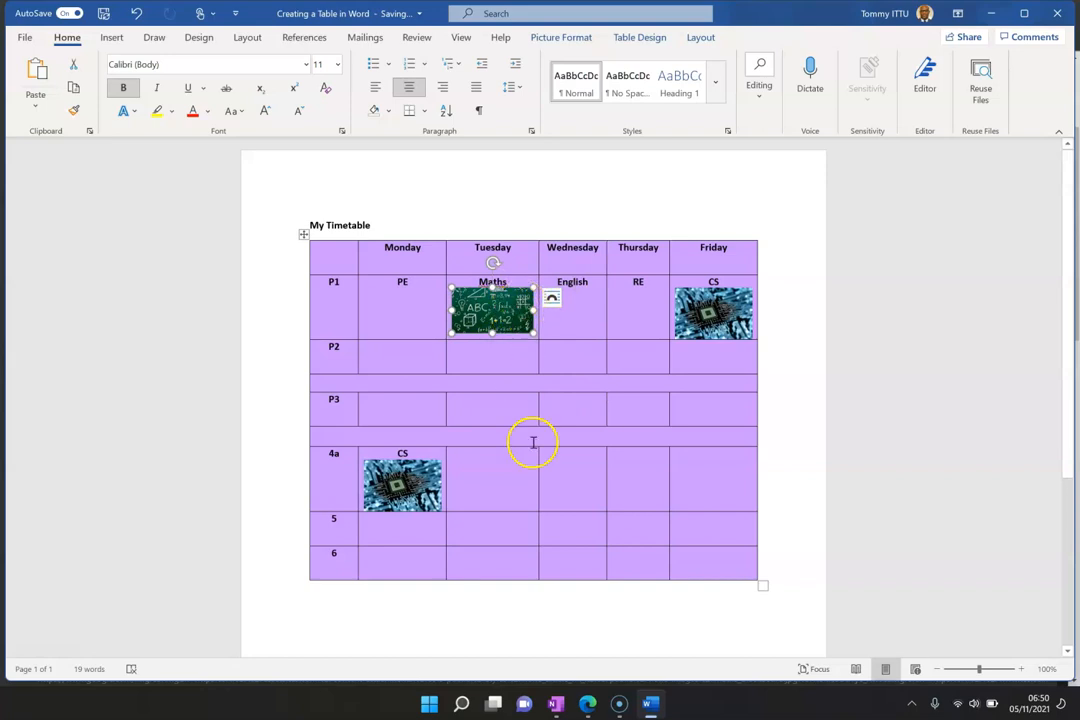
Enter Maths in Friday's 4a cell and paste a copy of Tuesday P1's chalkboard picture on a new line beneath it
click(700, 493)
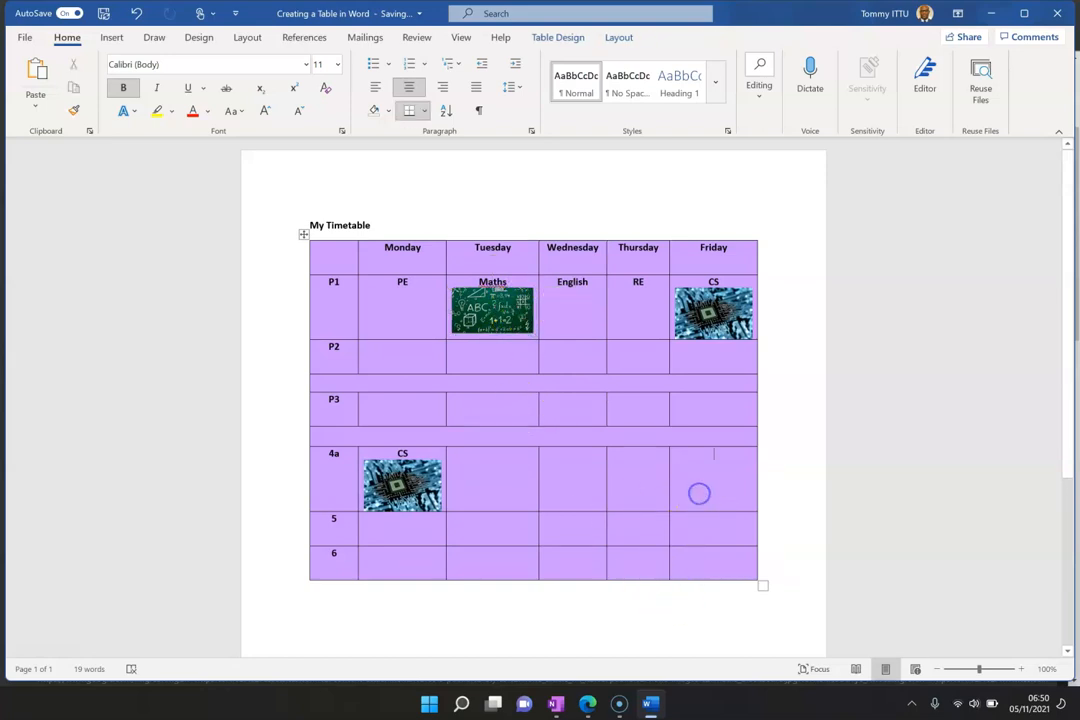
text(Maths)
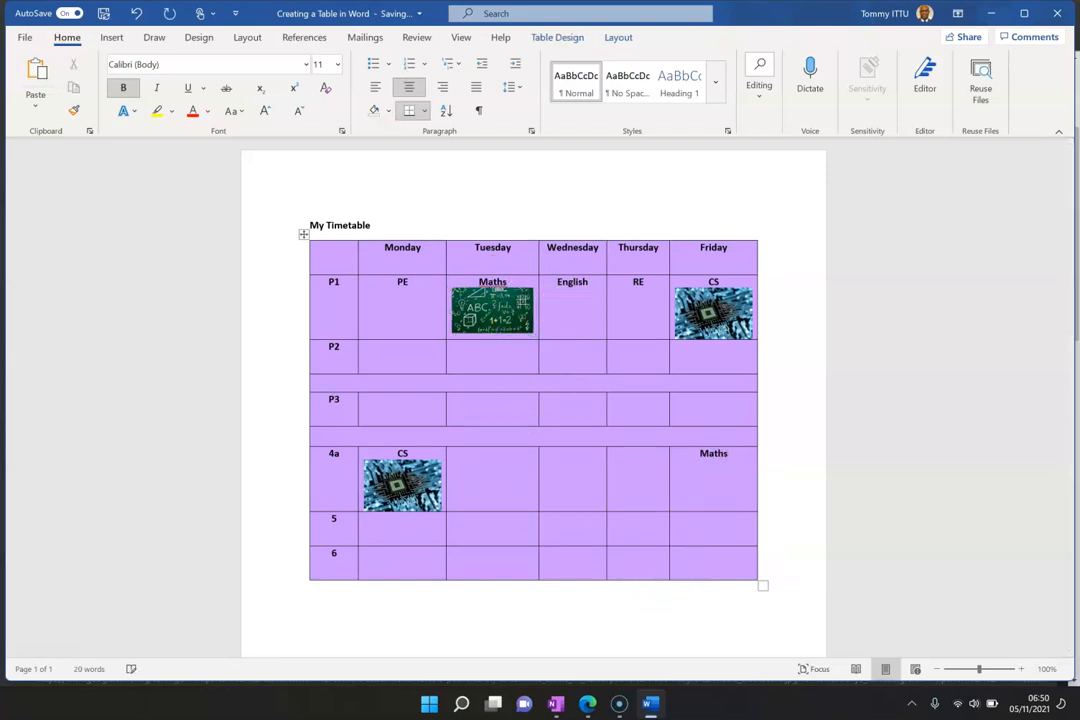
right_click(480, 318)
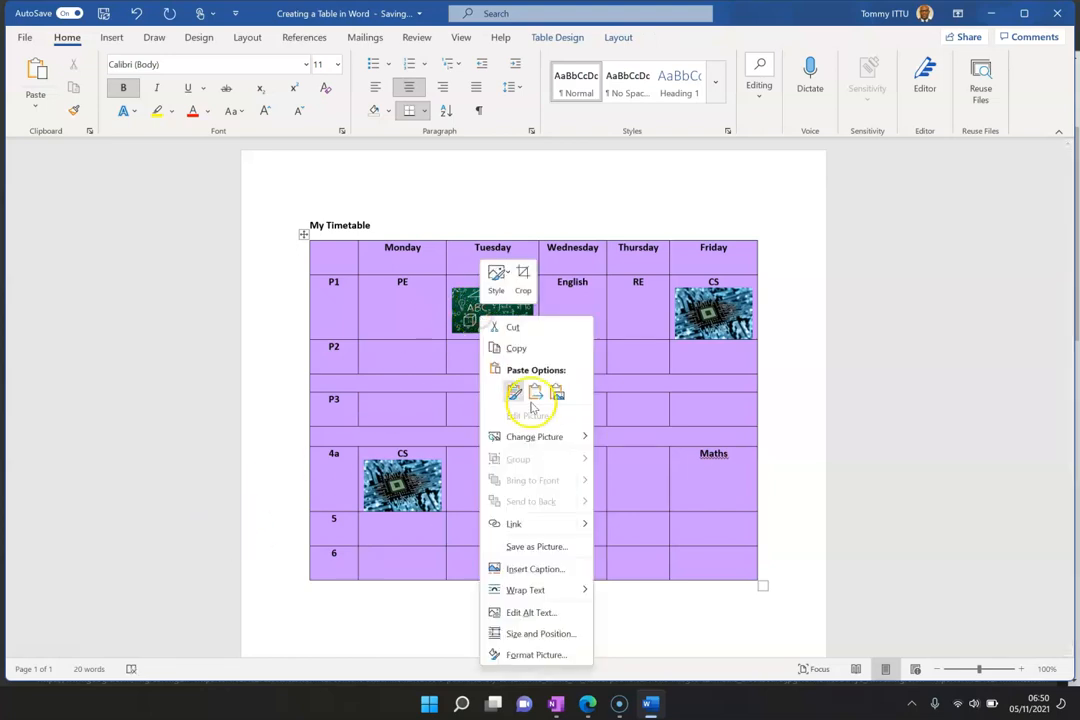
click(555, 345)
click(737, 472)
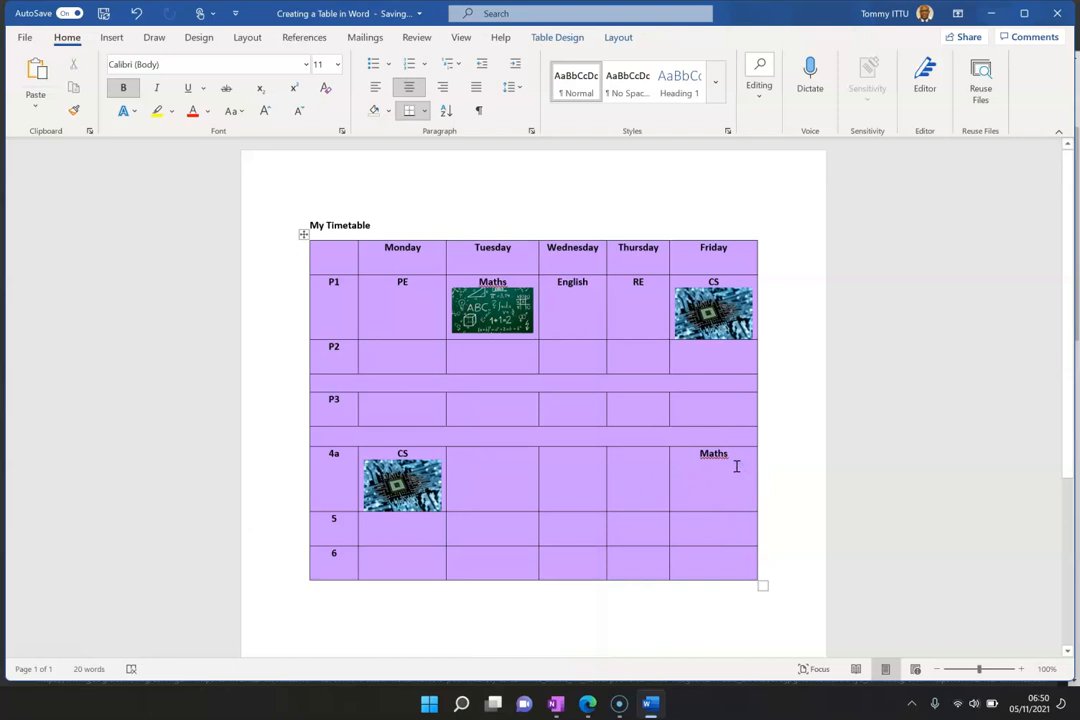
key(ctrl+v)
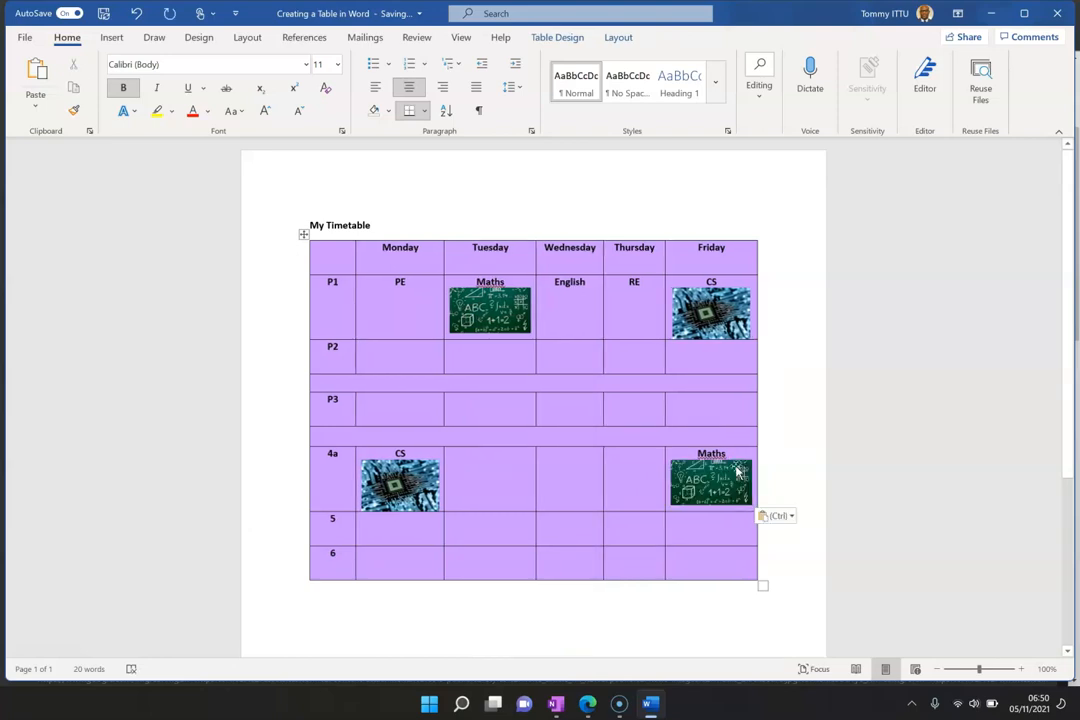